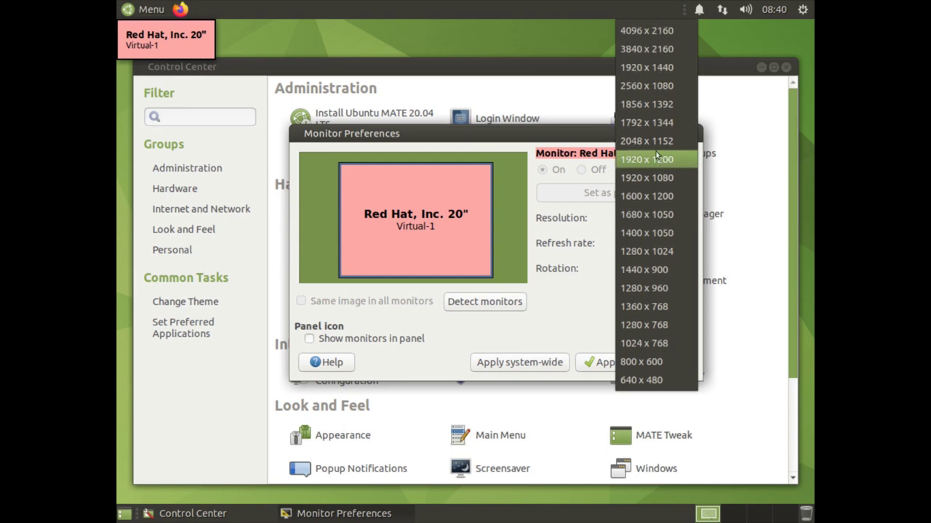
Set the monitor's resolution to 3840 x 2160, keep the new configuration and close the monitor preferences
{"action": "left_click", "coordinate": [647, 48]}
{"action": "left_click", "coordinate": [609, 362]}
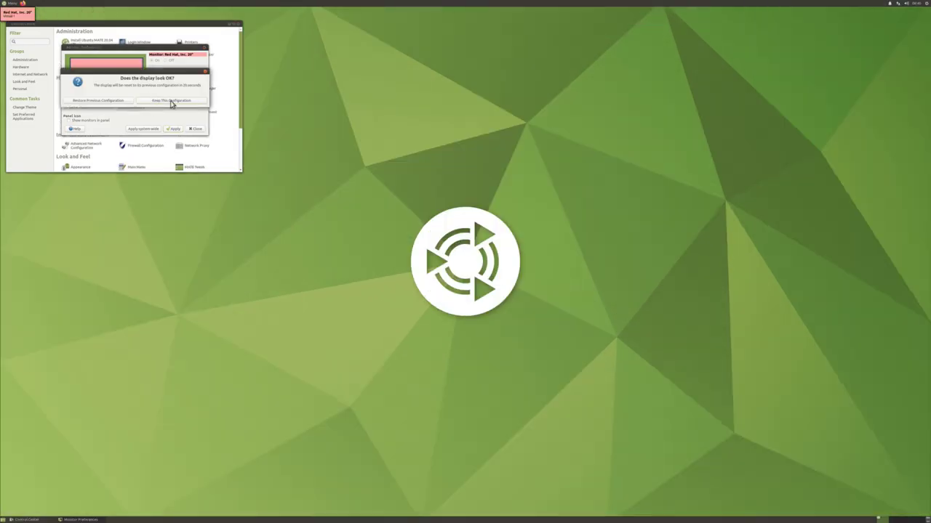
{"action": "left_click", "coordinate": [170, 100]}
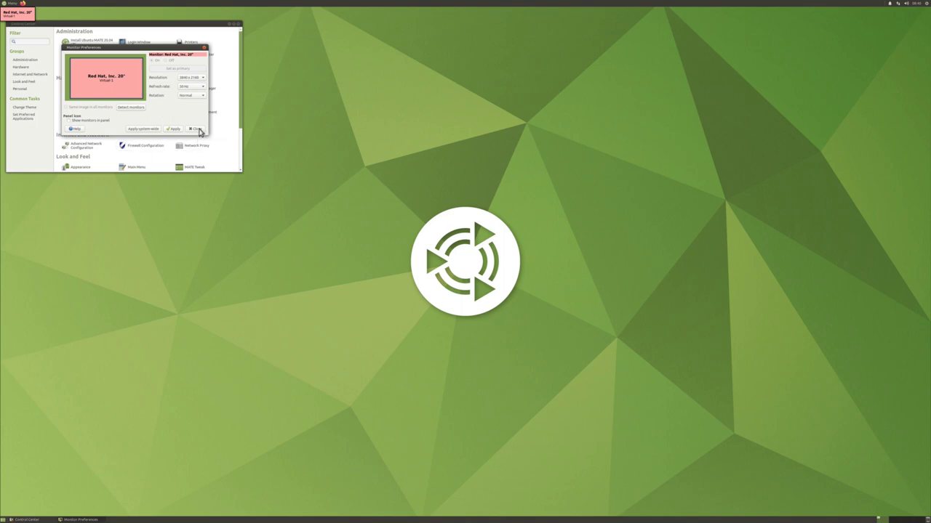
{"action": "left_click", "coordinate": [198, 129]}
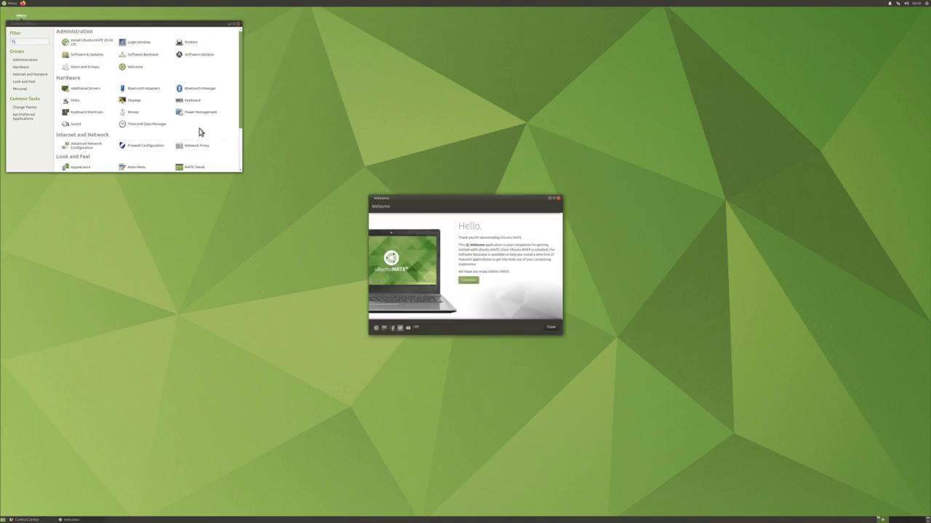
Set the window scaling factor to HiDPI in the MATE Tweak window settings
{"action": "scroll", "coordinate": [200, 132], "scroll_direction": "down", "scroll_amount": 3}
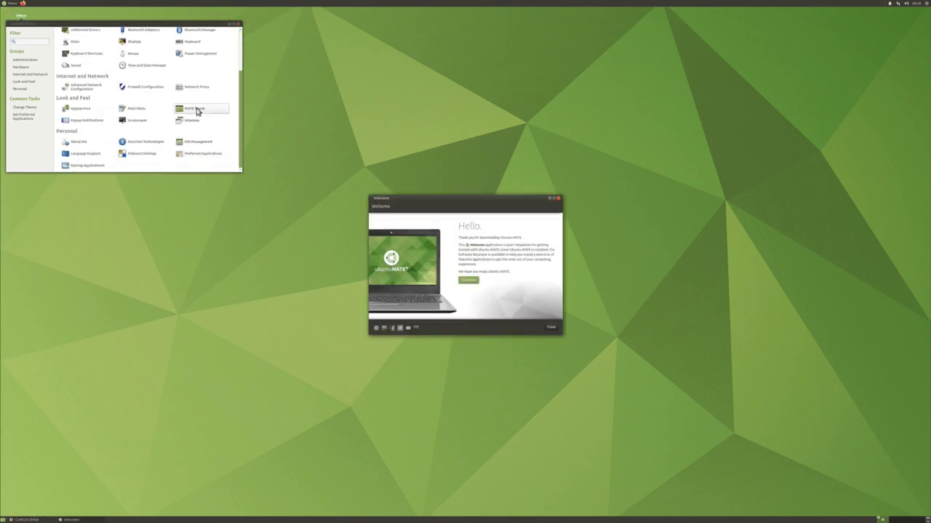
{"action": "left_click", "coordinate": [196, 109]}
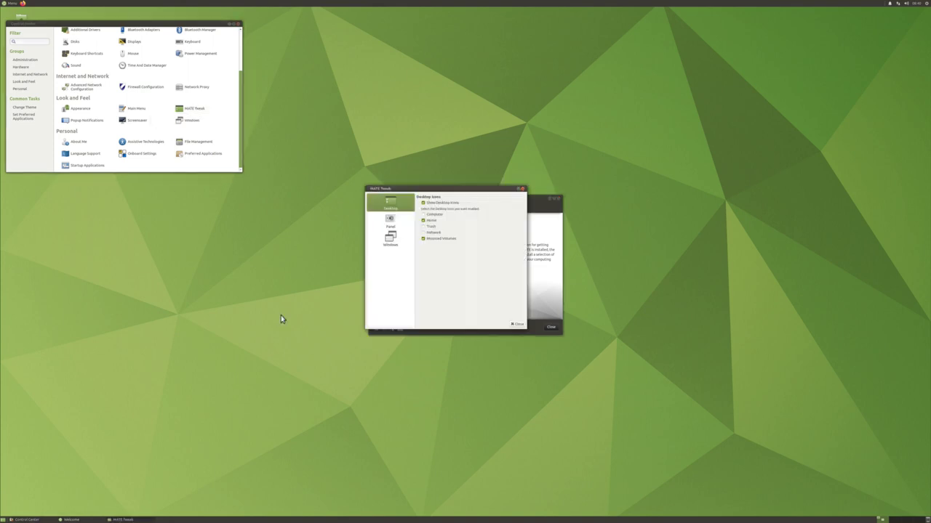
{"action": "left_click", "coordinate": [391, 240]}
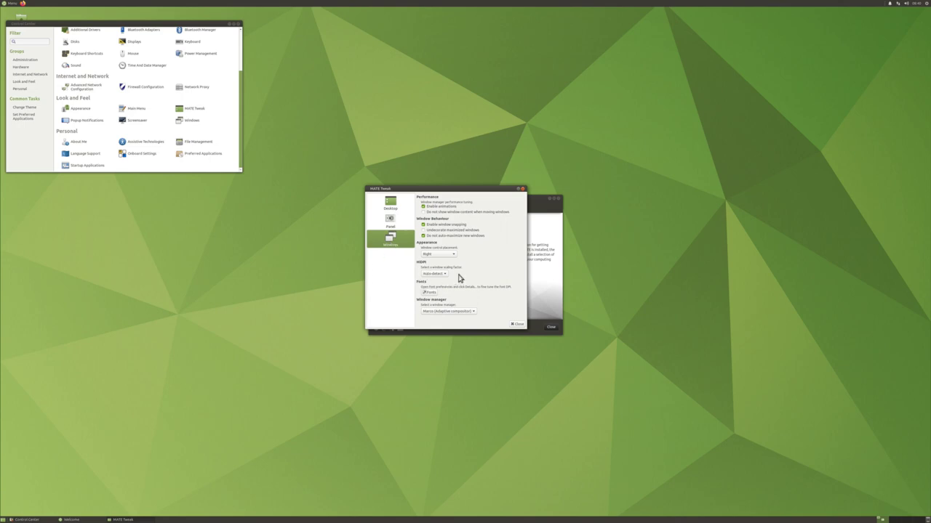
{"action": "left_click", "coordinate": [444, 274]}
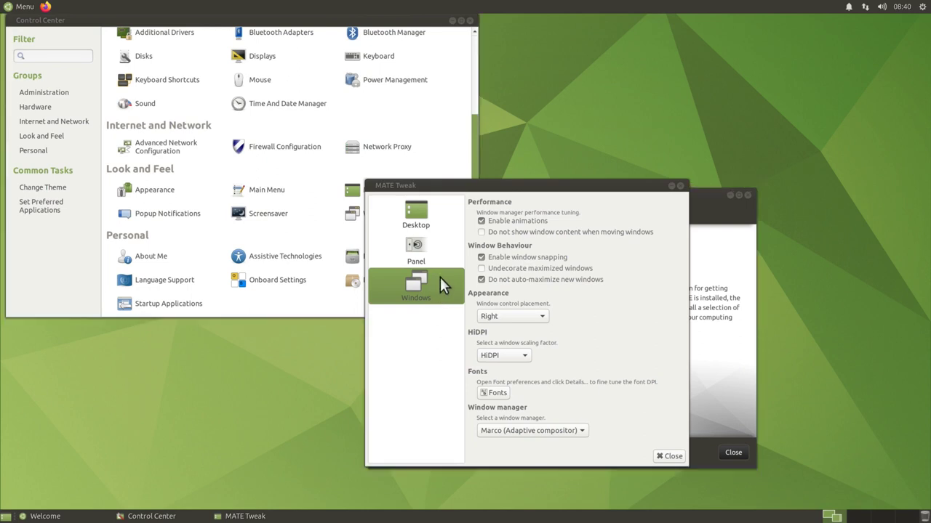
Close the MATE Tweak, Welcome and Control Center windows
{"action": "left_click", "coordinate": [680, 185]}
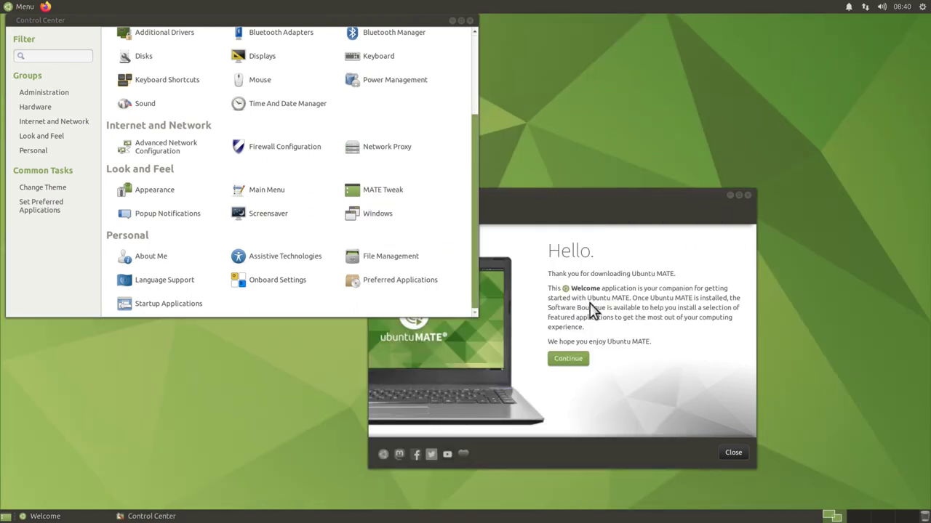
{"action": "left_click", "coordinate": [748, 195]}
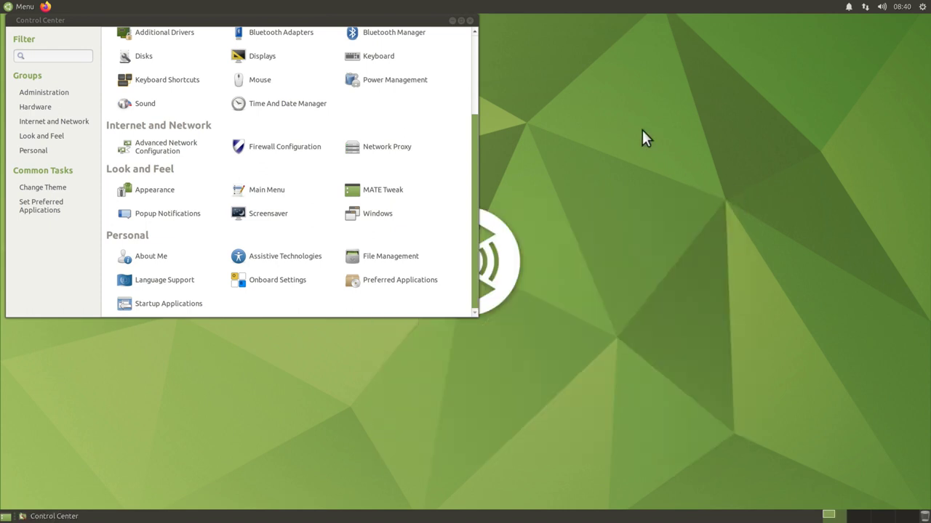
{"action": "left_click", "coordinate": [471, 20]}
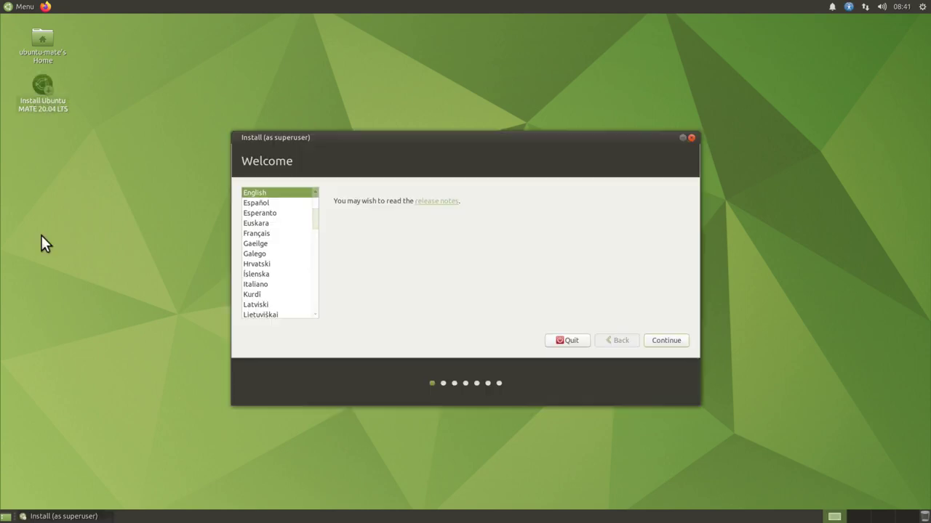
Choose English as the installer language and the Switzerland keyboard layout in its German variant without dead keys
{"action": "left_click", "coordinate": [259, 193]}
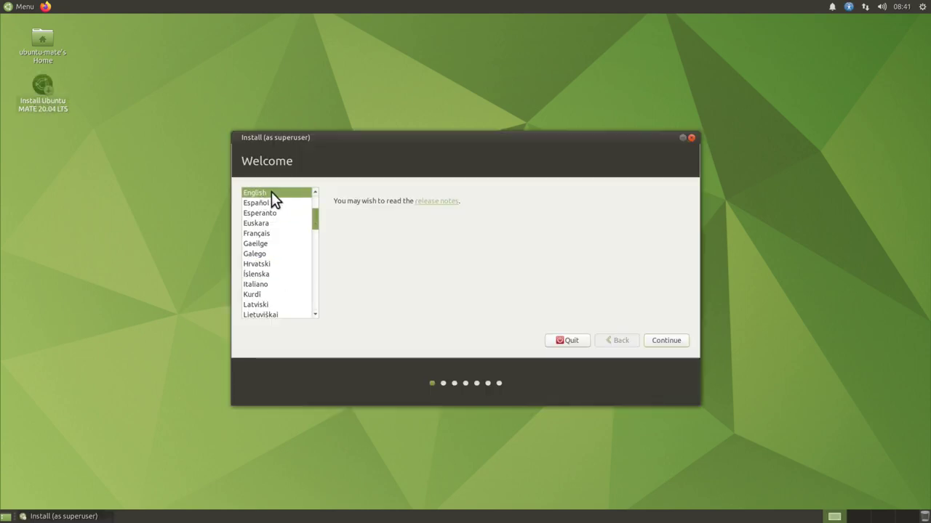
{"action": "left_click", "coordinate": [656, 342]}
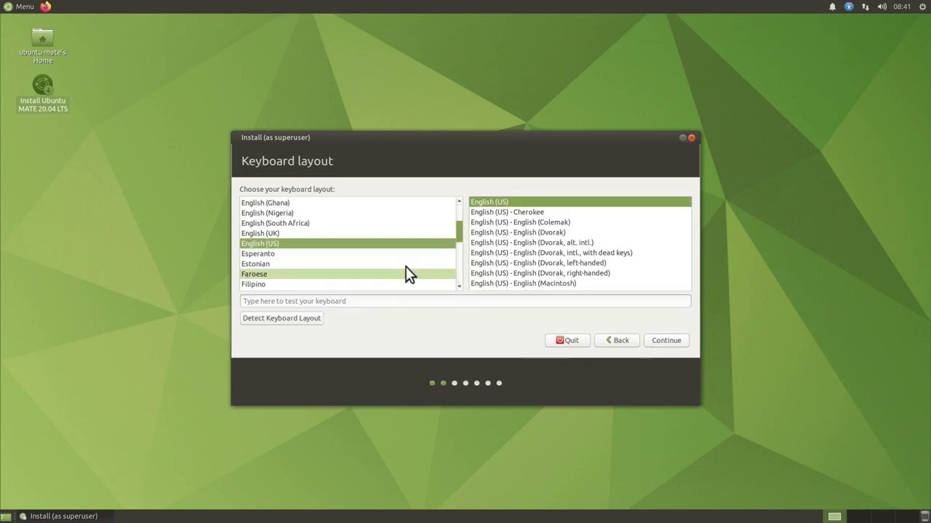
{"action": "left_click_drag", "start_coordinate": [460, 232], "coordinate": [432, 270]}
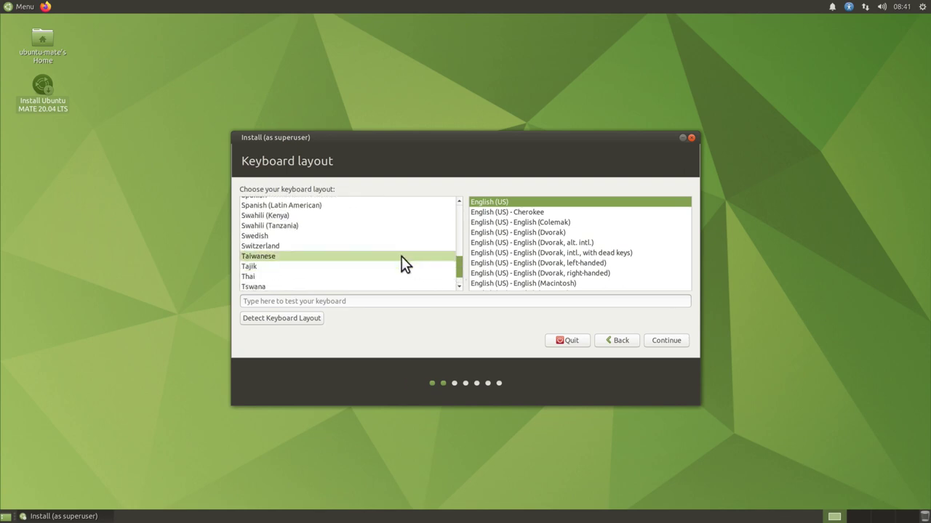
{"action": "left_click", "coordinate": [400, 247]}
{"action": "left_click", "coordinate": [578, 272]}
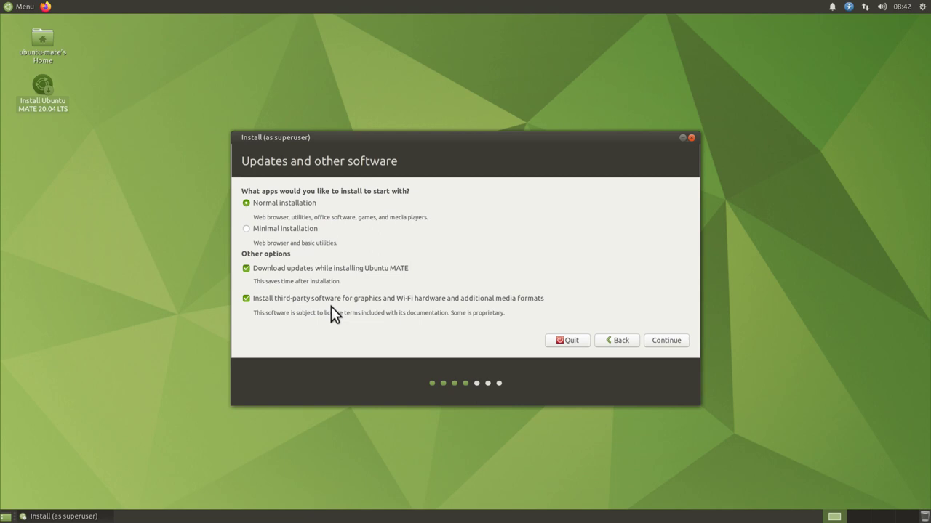
Accept a normal installation with updates and third-party software, and confirm None for the advanced disk features
{"action": "left_click", "coordinate": [663, 341]}
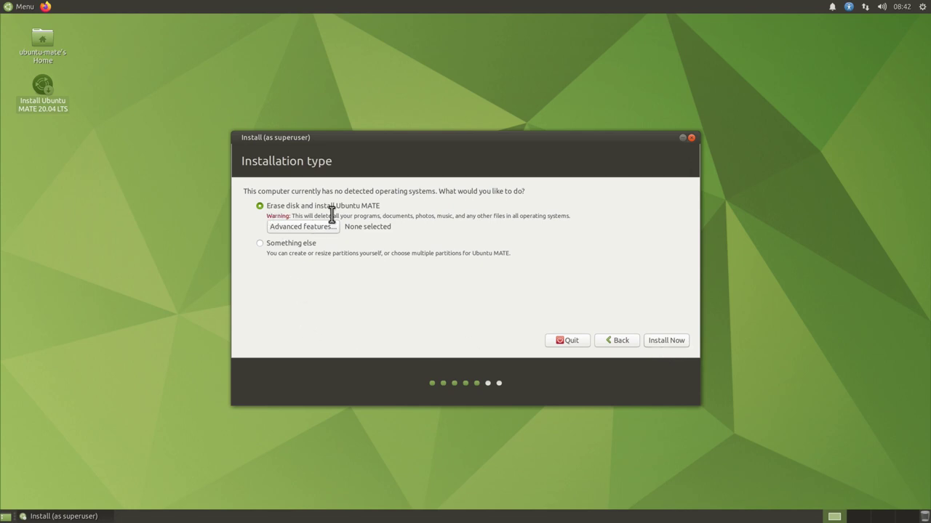
{"action": "left_click", "coordinate": [290, 231]}
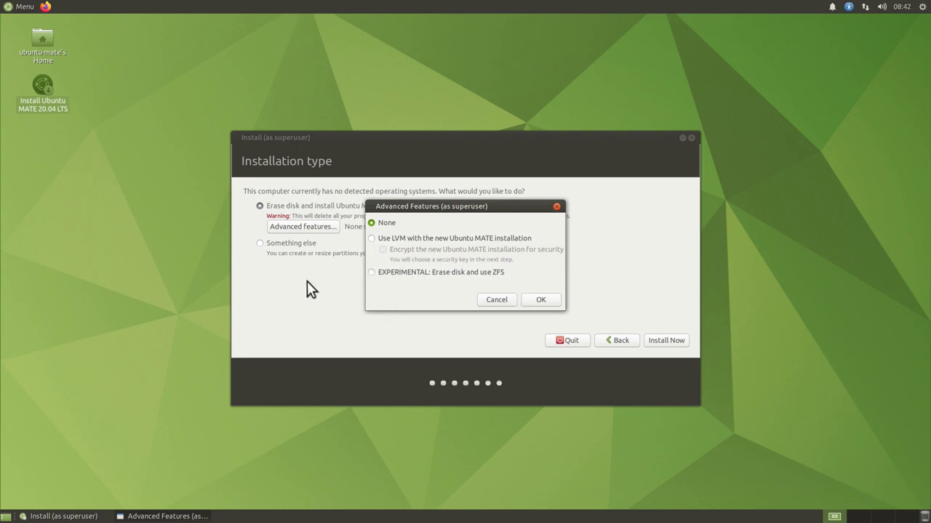
{"action": "left_click", "coordinate": [540, 304]}
Choose to erase the disk and install Ubuntu MATE, and confirm writing the partition changes to disk
{"action": "left_click", "coordinate": [260, 245]}
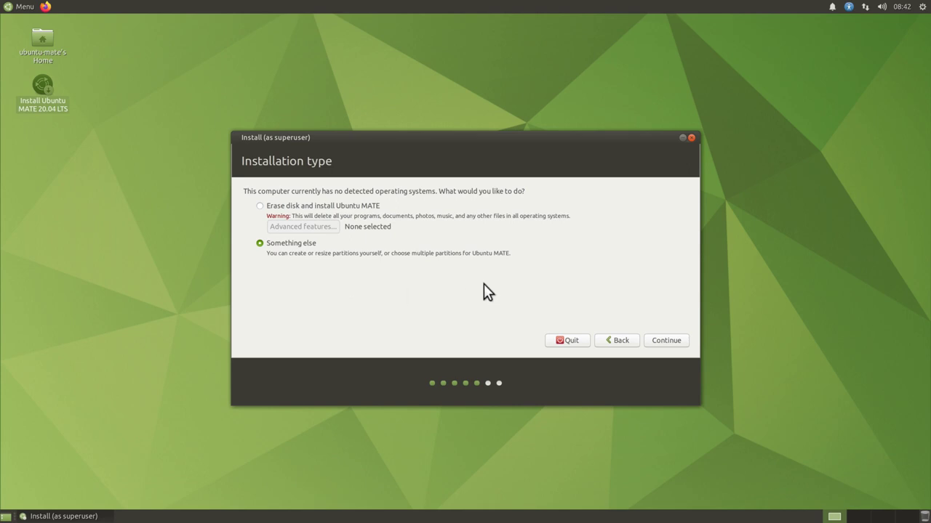
{"action": "left_click", "coordinate": [260, 206]}
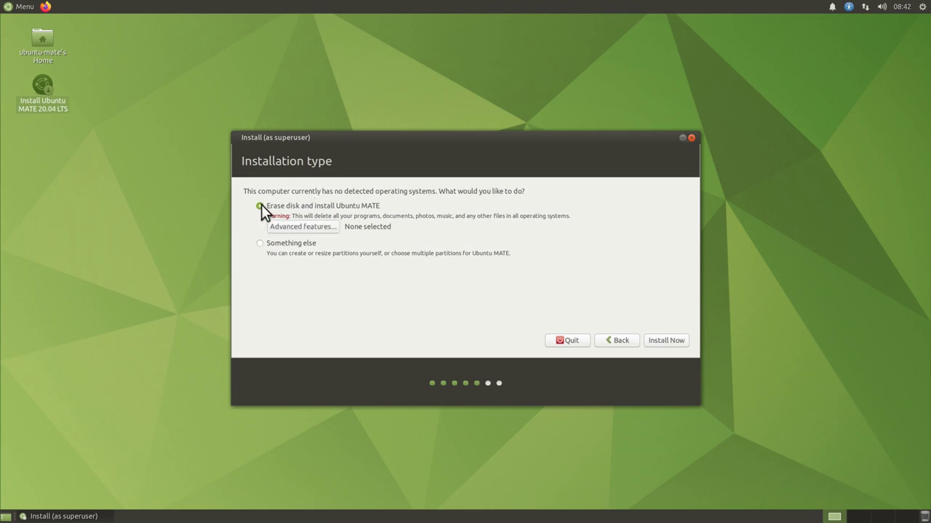
{"action": "left_click", "coordinate": [667, 343]}
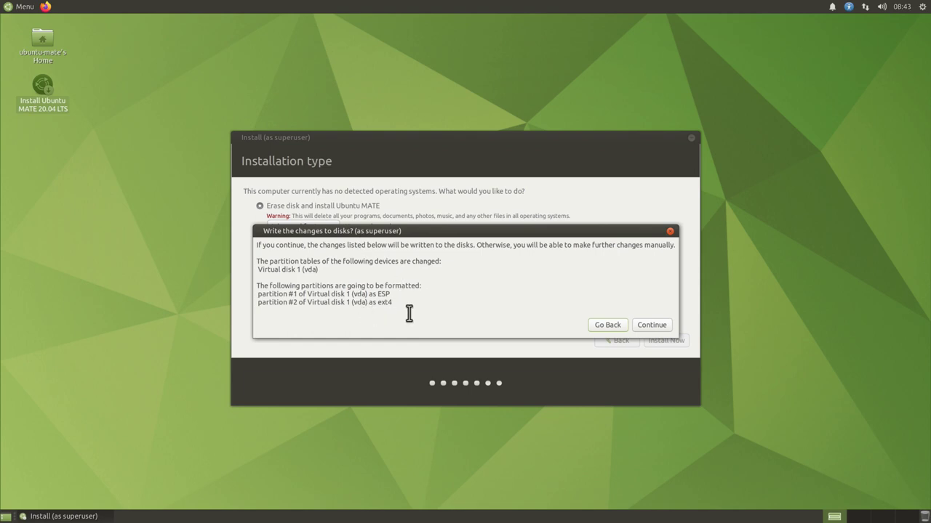
{"action": "left_click", "coordinate": [657, 326]}
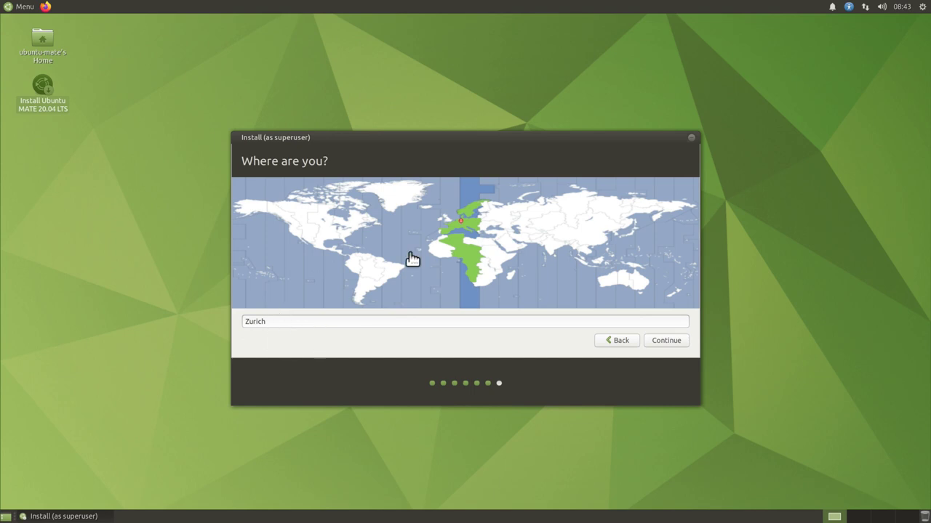
Check the network connection options, and accept Zurich as the installation's location
{"action": "left_click", "coordinate": [865, 6]}
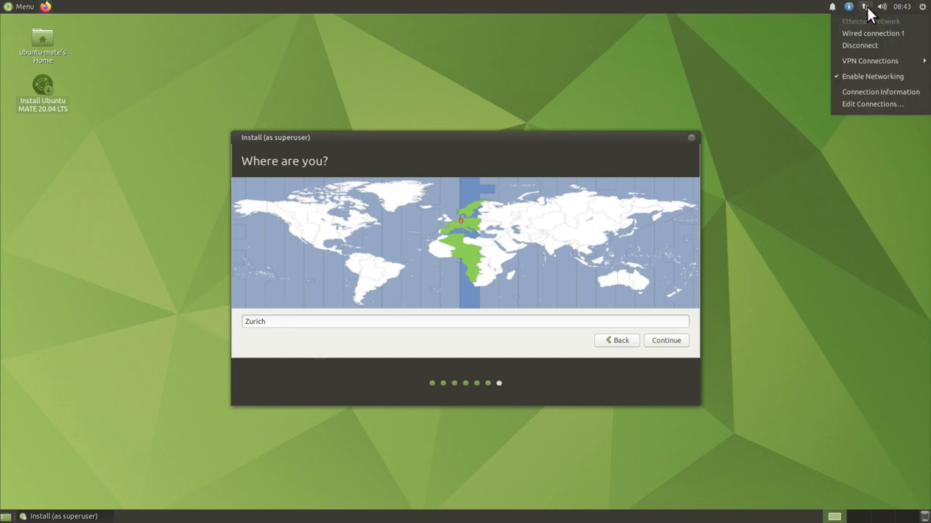
{"action": "left_click", "coordinate": [865, 7]}
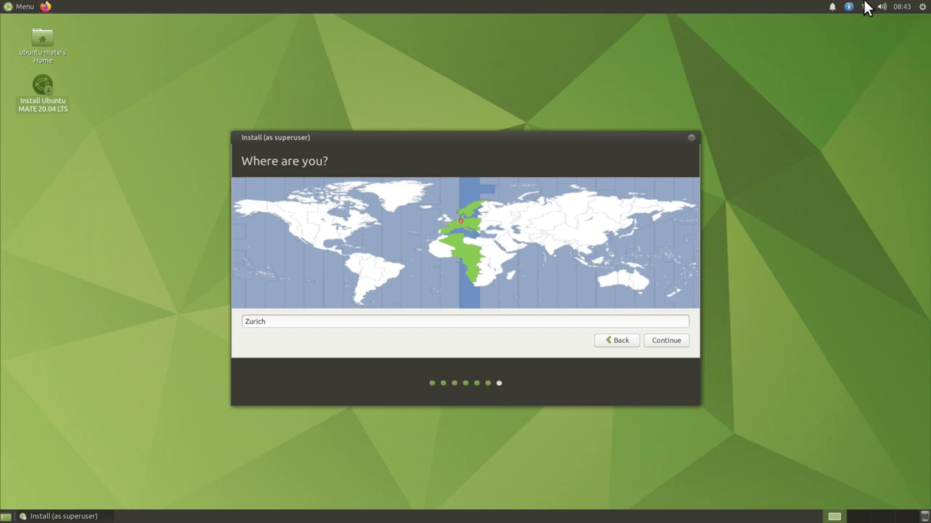
{"action": "left_click", "coordinate": [671, 343]}
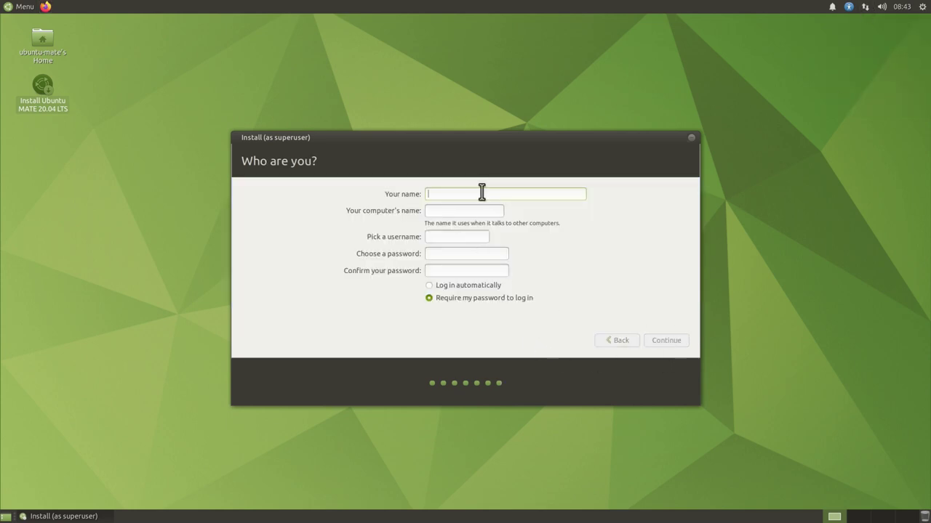
Enter the user's full name and set the computer's name to ubuntumate
{"action": "type", "text": "Erman"}
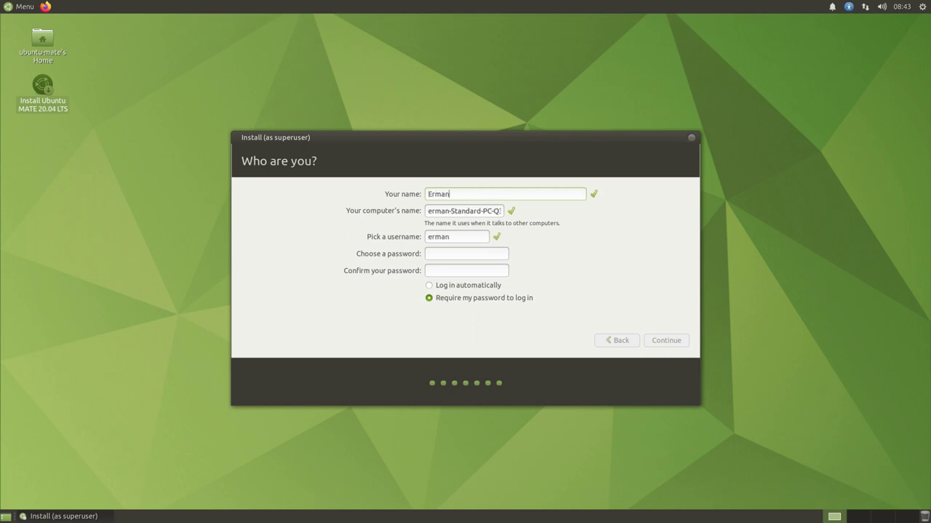
{"action": "type", "text": "no Ferrari"}
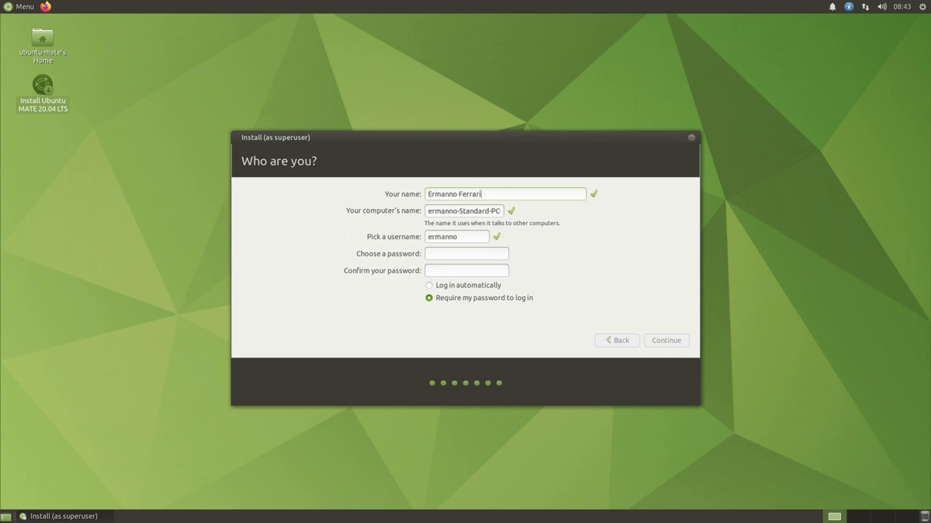
{"action": "key", "text": "Tab"}
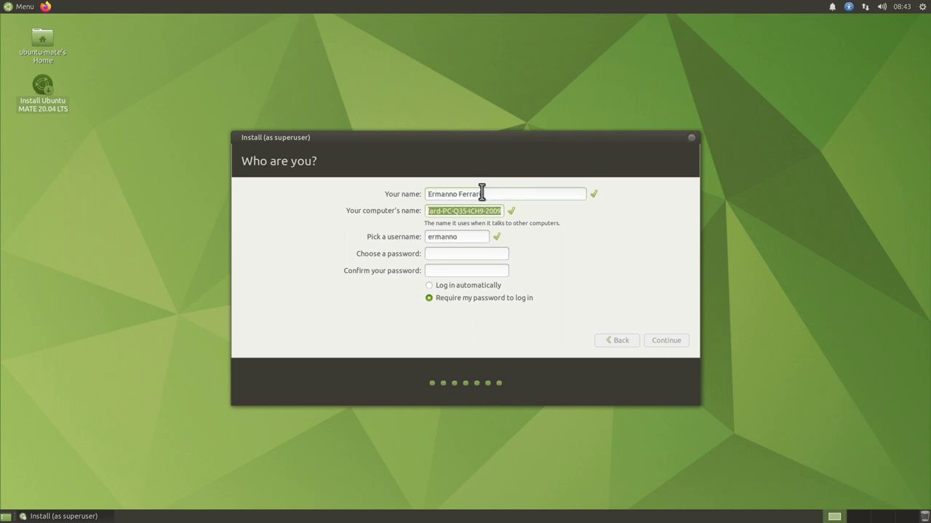
{"action": "type", "text": "ub"}
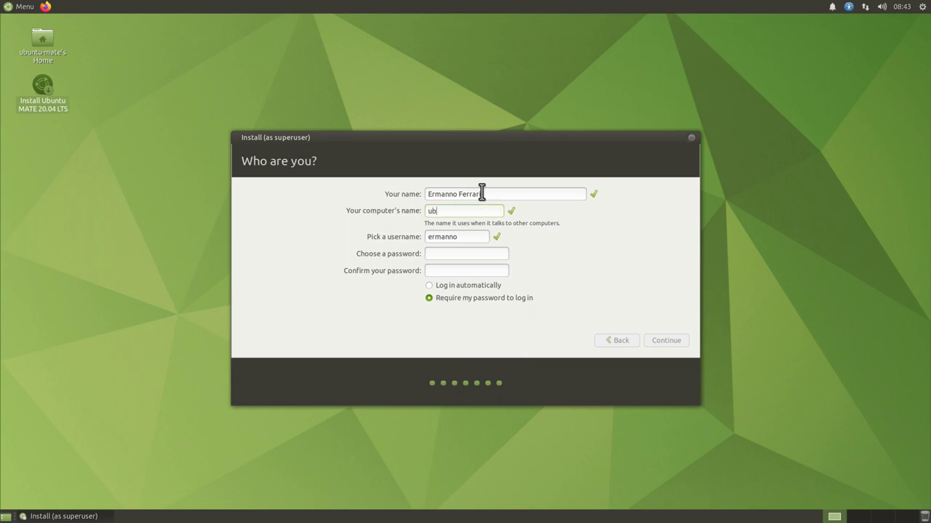
{"action": "type", "text": "untumate"}
{"action": "key", "text": "Tab"}
{"action": "key", "text": "Tab"}
Enter and confirm the account password, and continue the installation with the password required at login
{"action": "type", "text": "*********"}
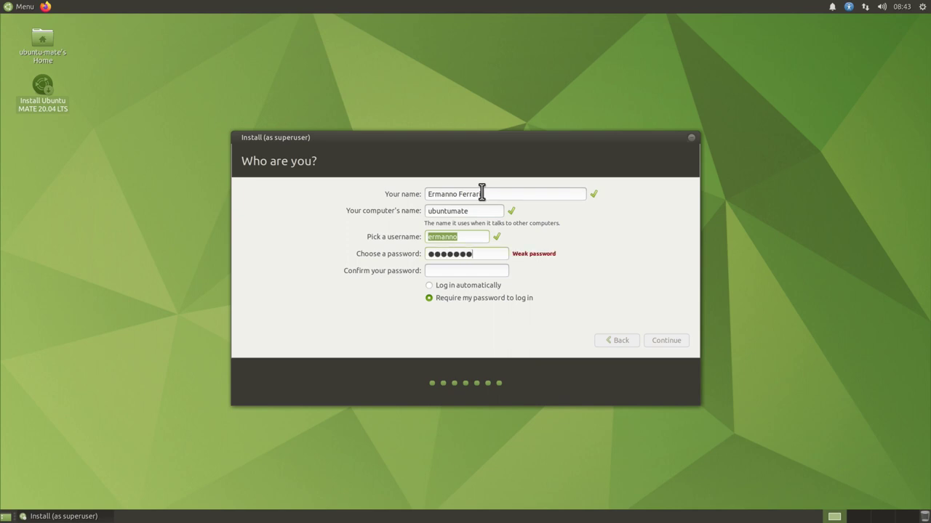
{"action": "type", "text": "*********"}
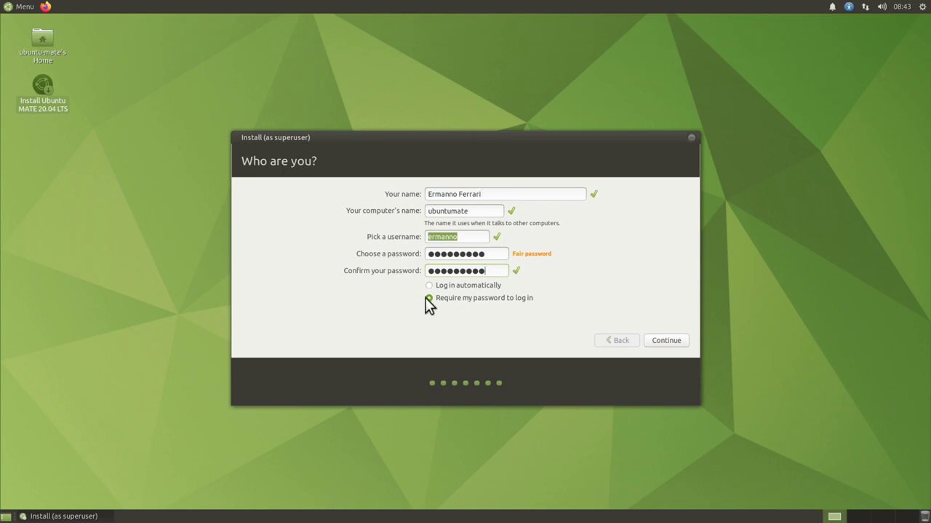
{"action": "left_click", "coordinate": [674, 339]}
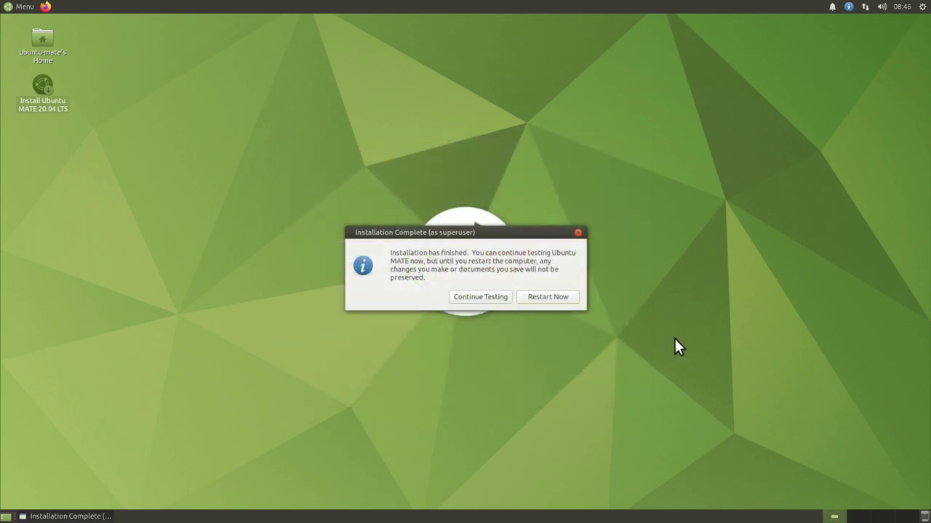
Restart into the installed system and log in with the account password
{"action": "left_click", "coordinate": [532, 299]}
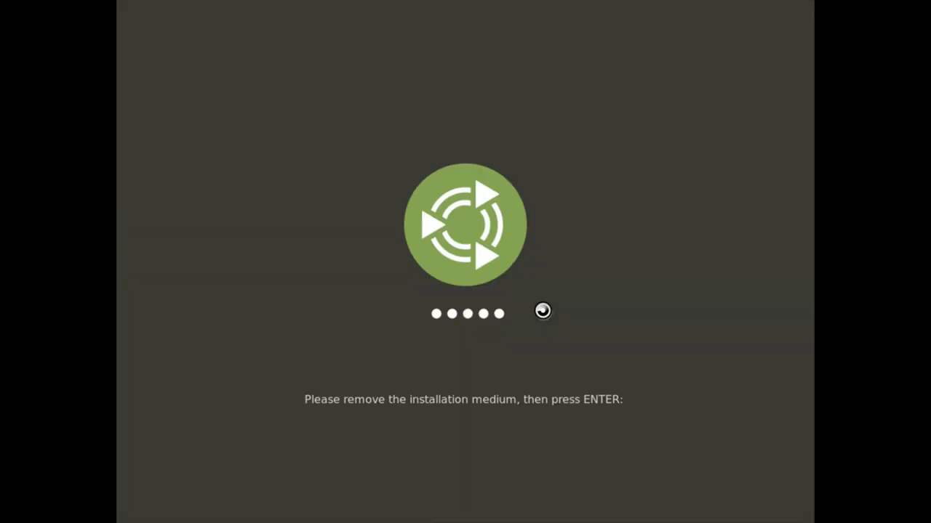
{"action": "key", "text": "Return"}
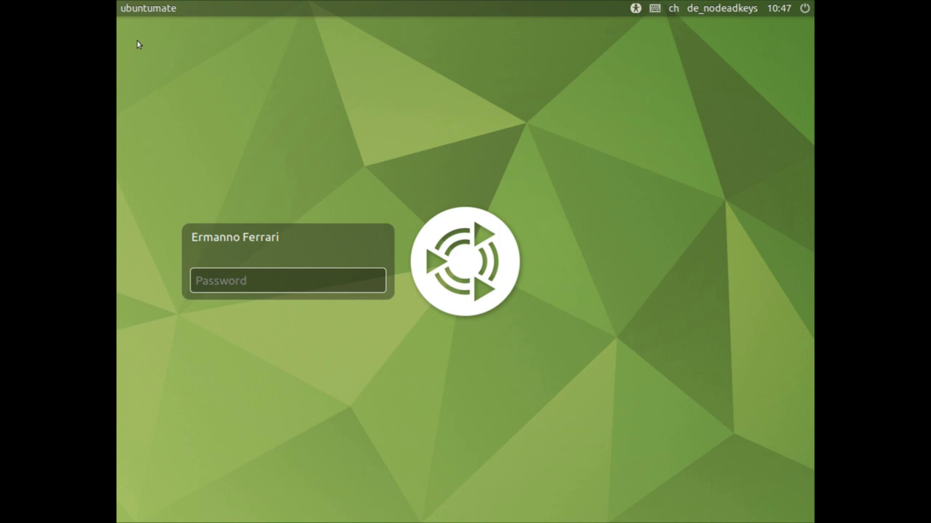
{"action": "type", "text": "•••••••••"}
{"action": "key", "text": "Return"}
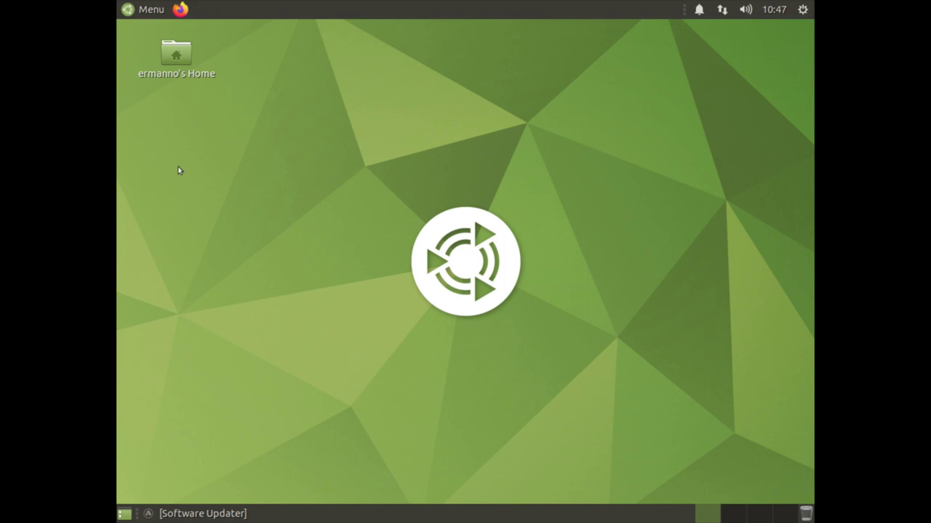
Set the display resolution to 3840 x 2160 in the Control Center's monitor preferences, and keep the new configuration
{"action": "left_click", "coordinate": [151, 8]}
{"action": "left_click", "coordinate": [154, 311]}
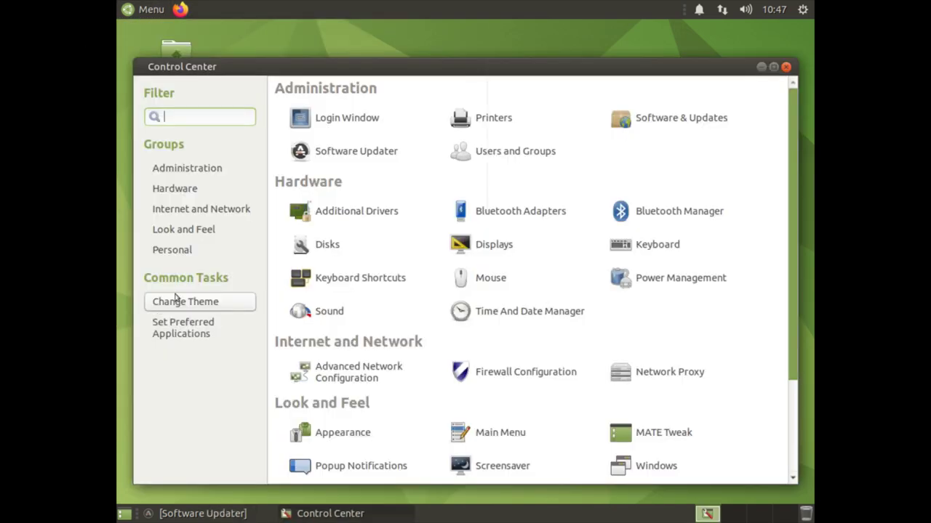
{"action": "left_click", "coordinate": [488, 245]}
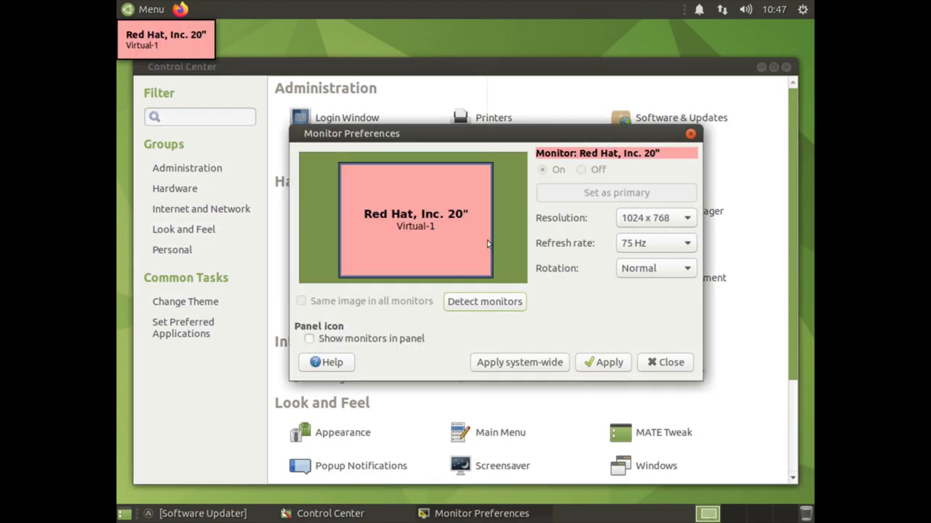
{"action": "left_click", "coordinate": [640, 218]}
{"action": "scroll", "coordinate": [637, 217], "scroll_direction": "up", "scroll_amount": 3}
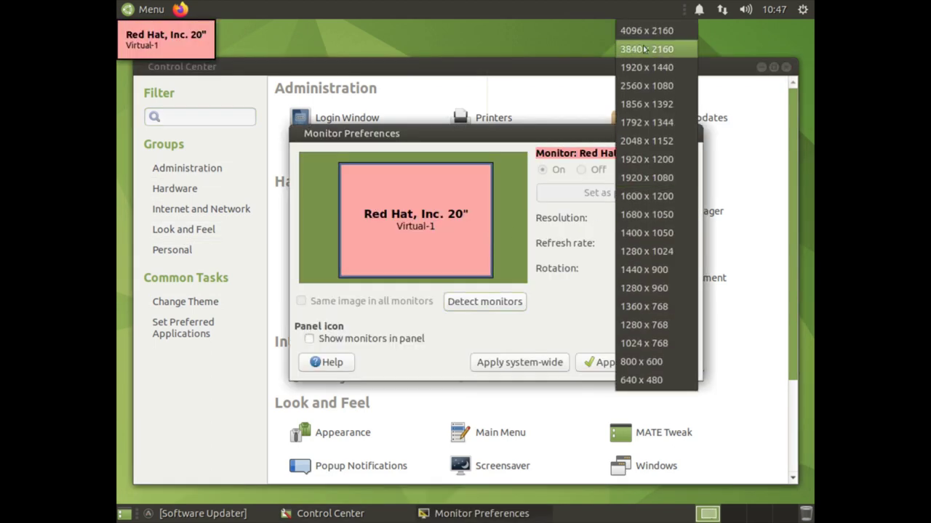
{"action": "left_click", "coordinate": [643, 49]}
{"action": "left_click", "coordinate": [613, 361]}
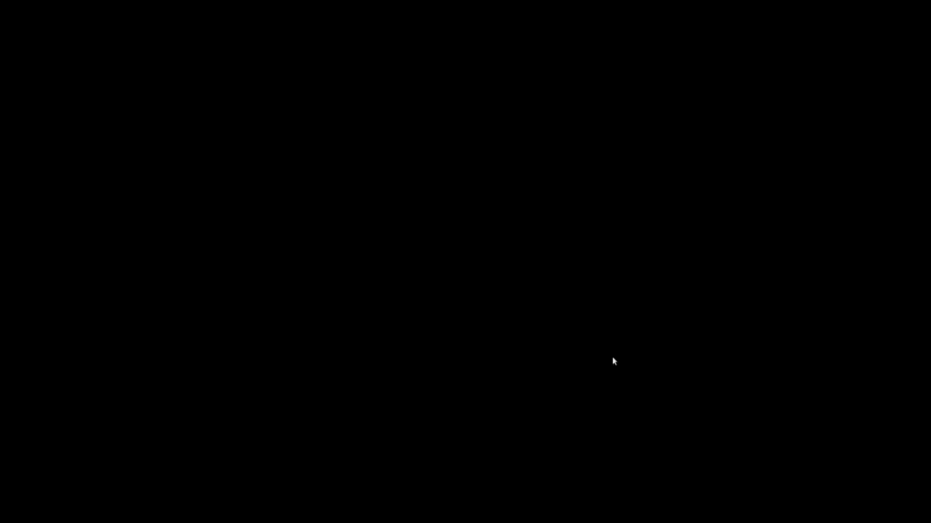
{"action": "left_click", "coordinate": [162, 102]}
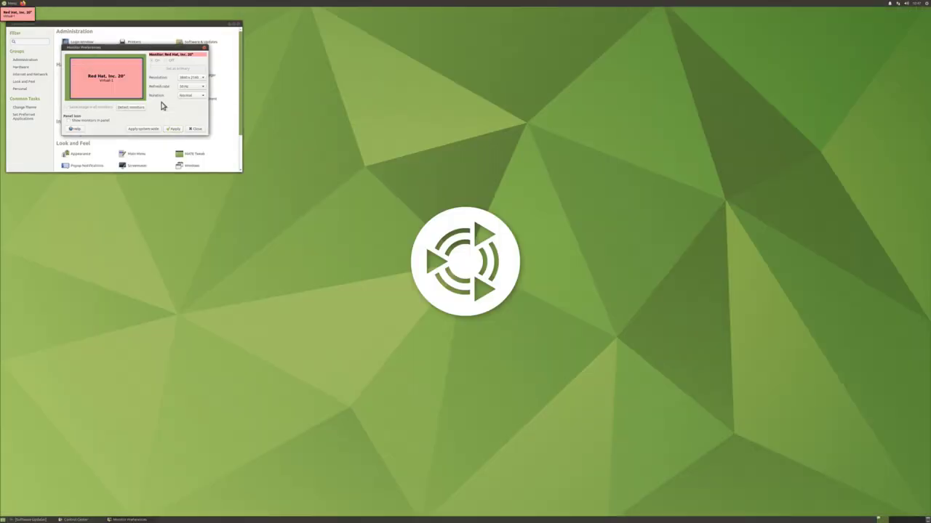
{"action": "left_click", "coordinate": [194, 129]}
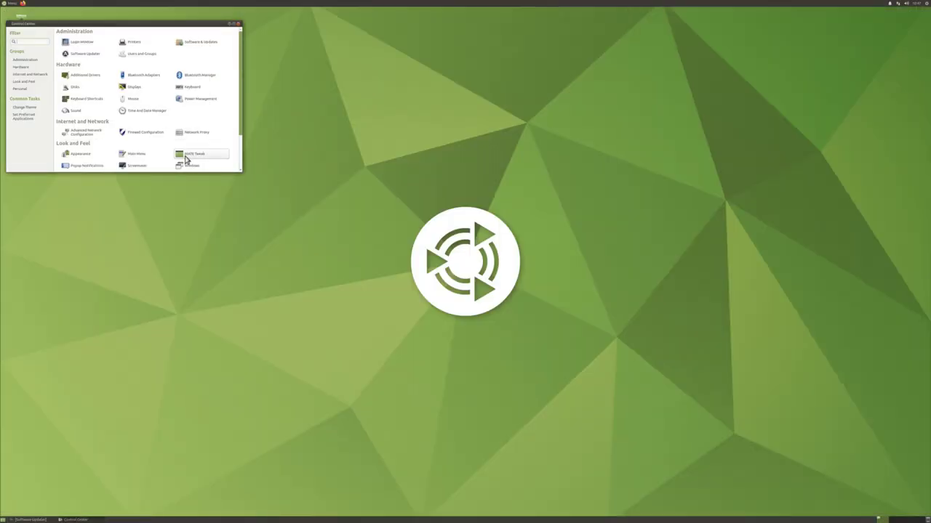
Set the window scaling factor to HiDPI in MATE Tweak, and close the open settings windows
{"action": "left_click", "coordinate": [193, 158]}
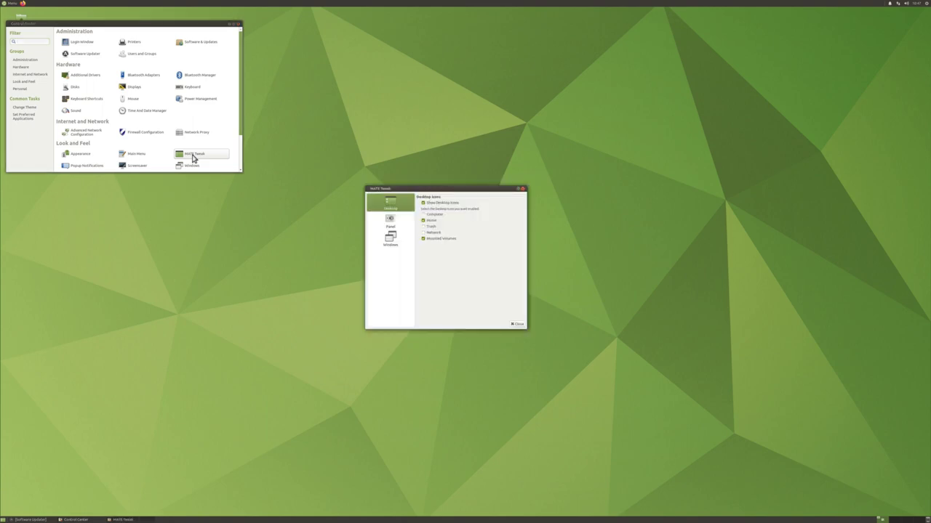
{"action": "left_click", "coordinate": [386, 240]}
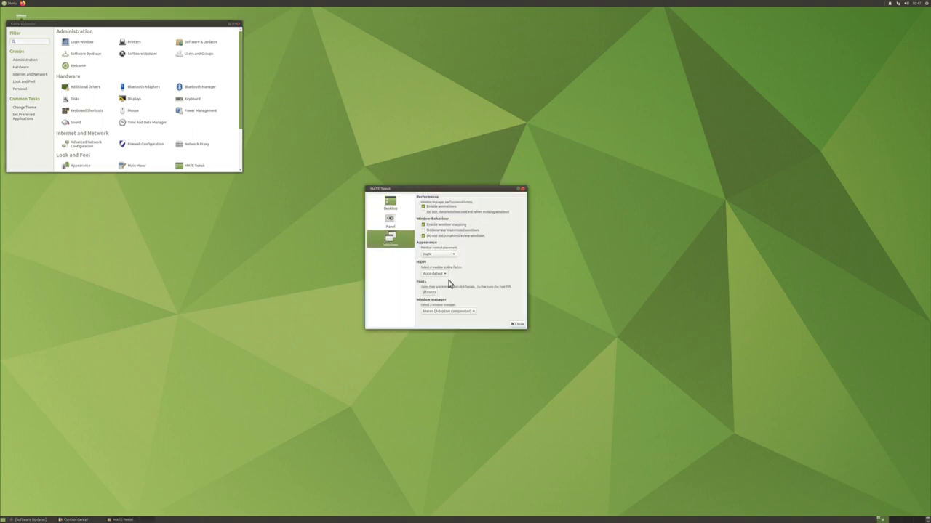
{"action": "left_click", "coordinate": [442, 274]}
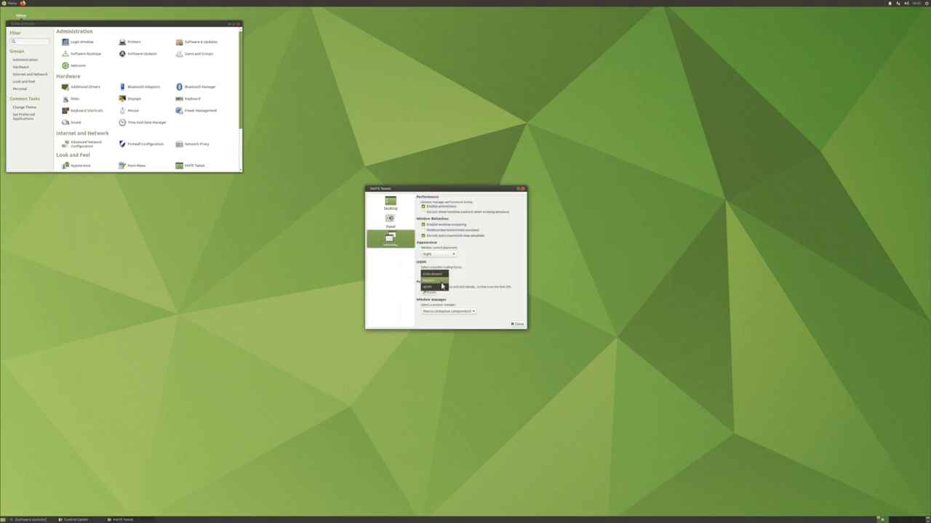
{"action": "left_click", "coordinate": [443, 289]}
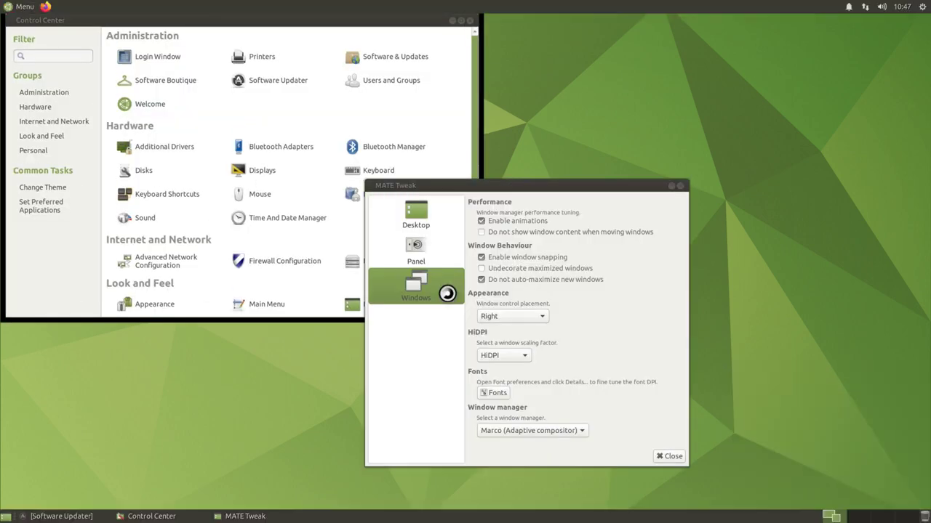
{"action": "left_click", "coordinate": [680, 186]}
{"action": "left_click", "coordinate": [468, 21]}
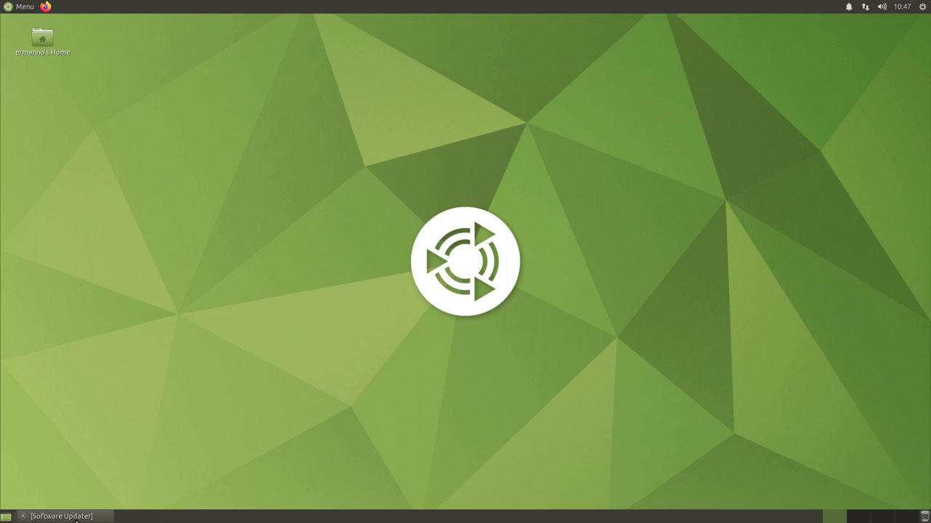
Install the pending Ubuntu base update with Software Updater and close the updater
{"action": "left_click", "coordinate": [61, 516]}
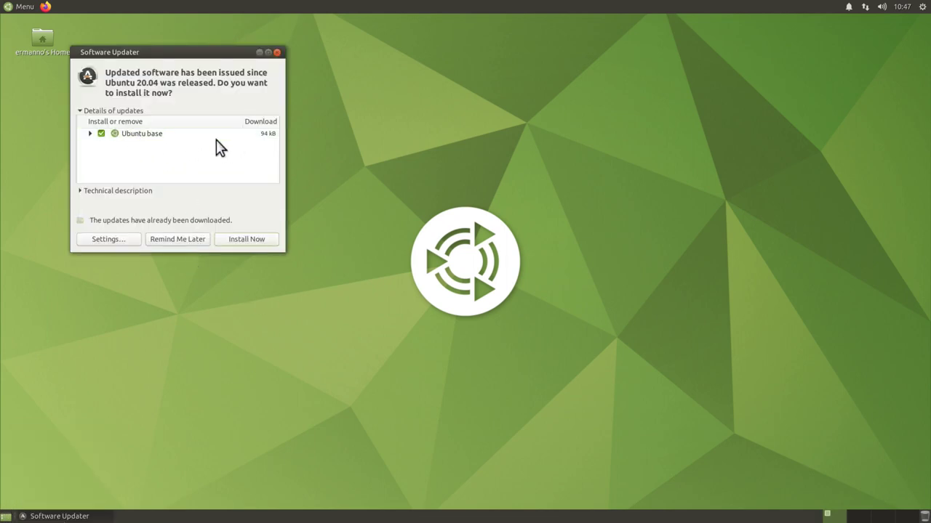
{"action": "left_click", "coordinate": [248, 240]}
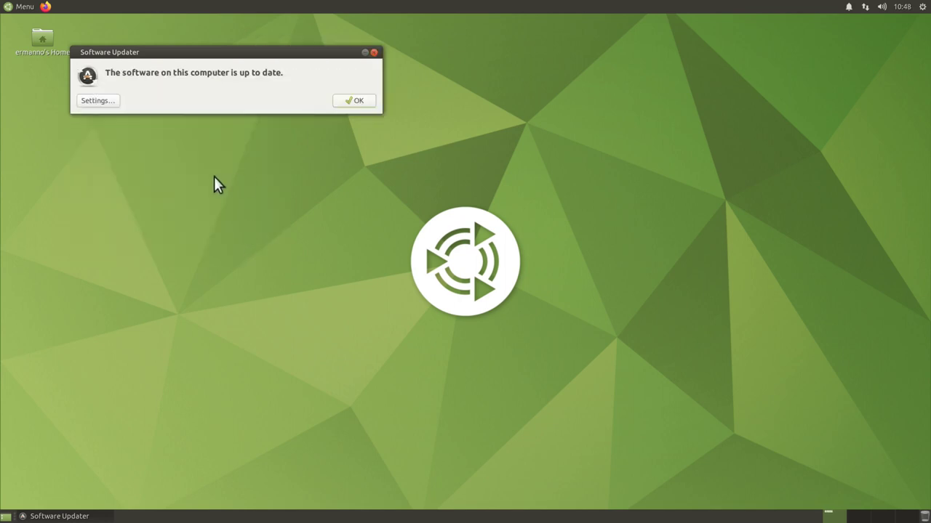
{"action": "left_click", "coordinate": [361, 100]}
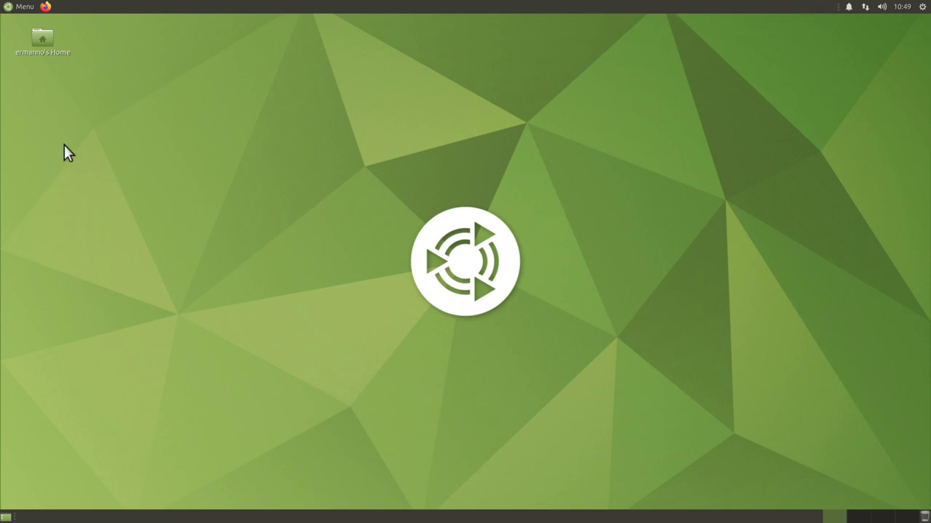
Send the anonymised system telemetry from the Ubuntu MATE Welcome window and continue to its main menu
{"action": "left_click", "coordinate": [9, 10]}
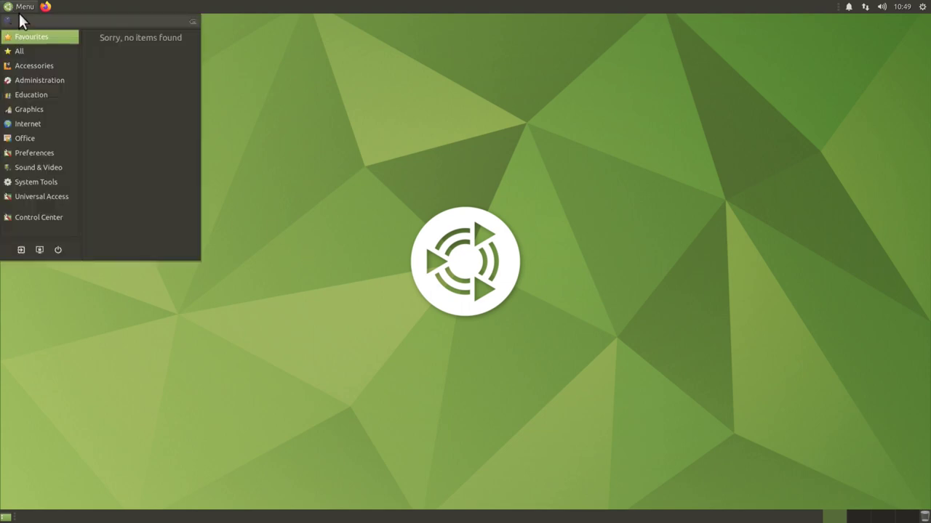
{"action": "left_click", "coordinate": [274, 265]}
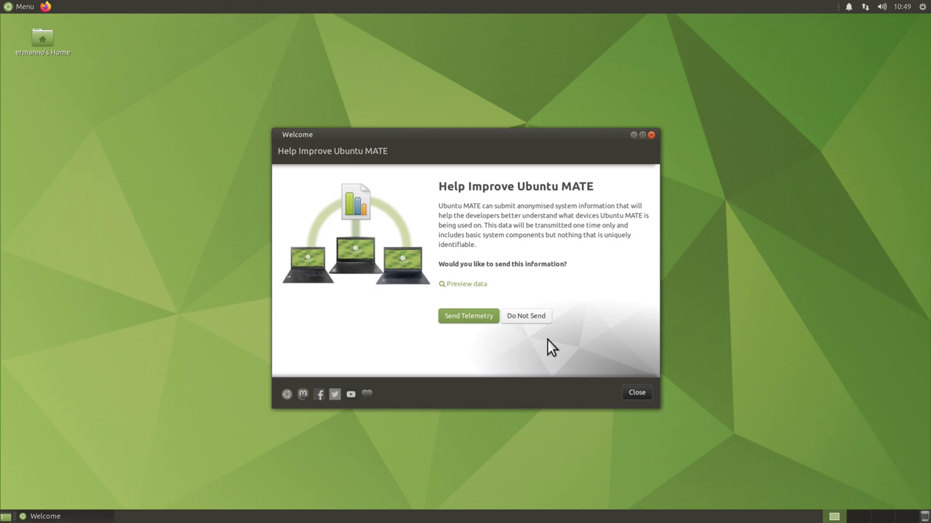
{"action": "left_click", "coordinate": [461, 320]}
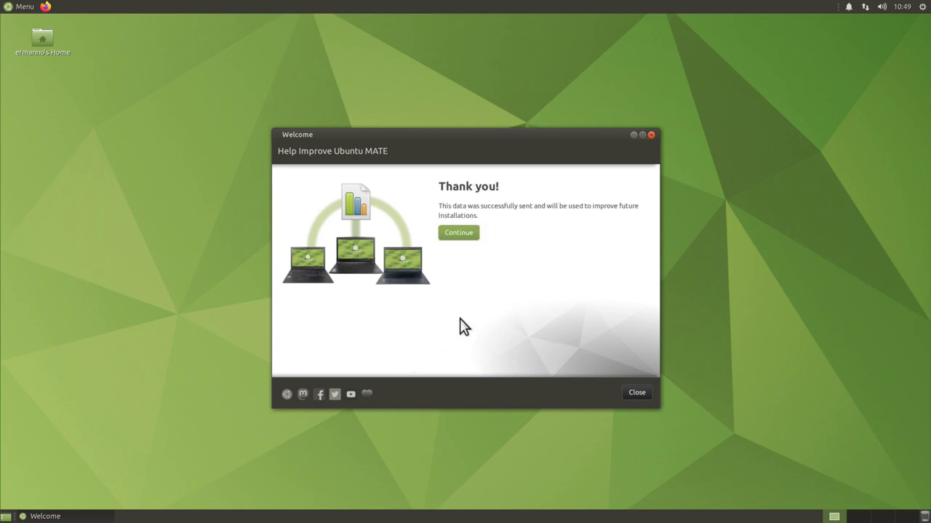
{"action": "left_click", "coordinate": [458, 234]}
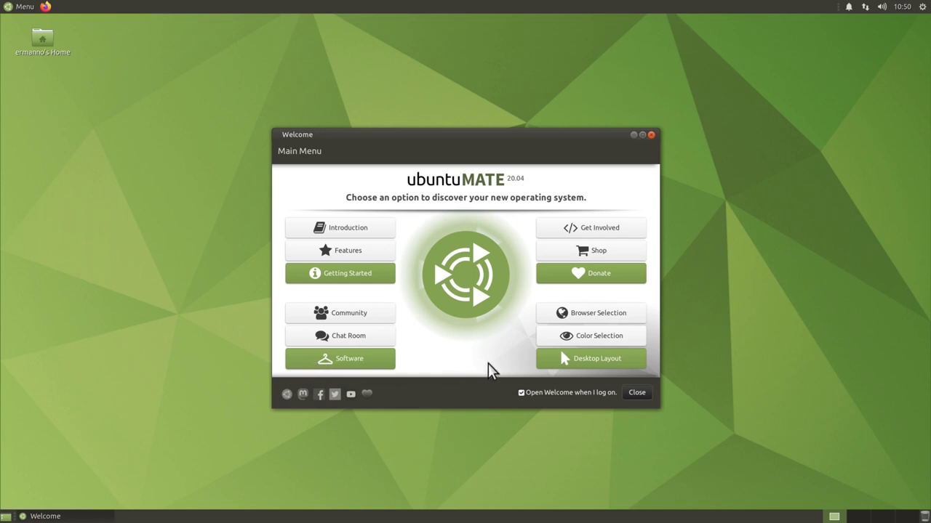
Maximize the Welcome window's desktop layout page and look through all available layouts, including the additional ones
{"action": "left_click", "coordinate": [595, 359]}
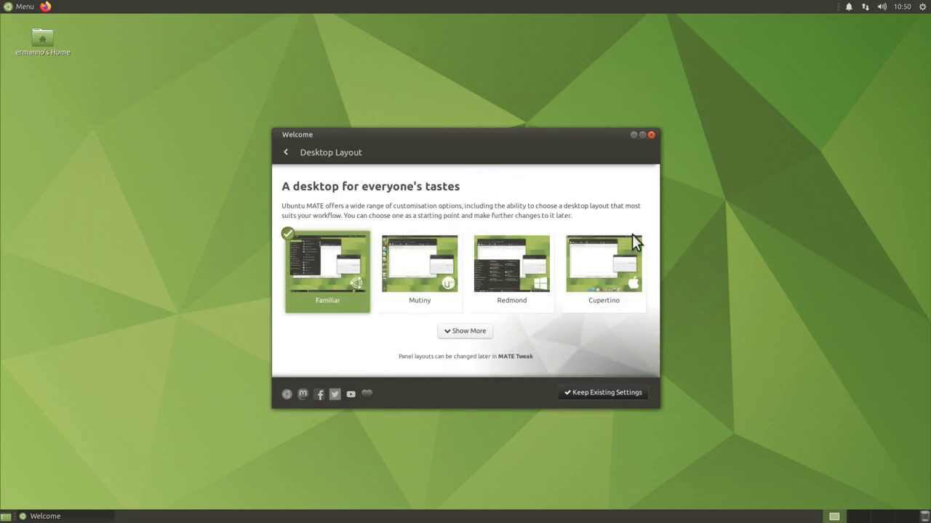
{"action": "left_click", "coordinate": [642, 134]}
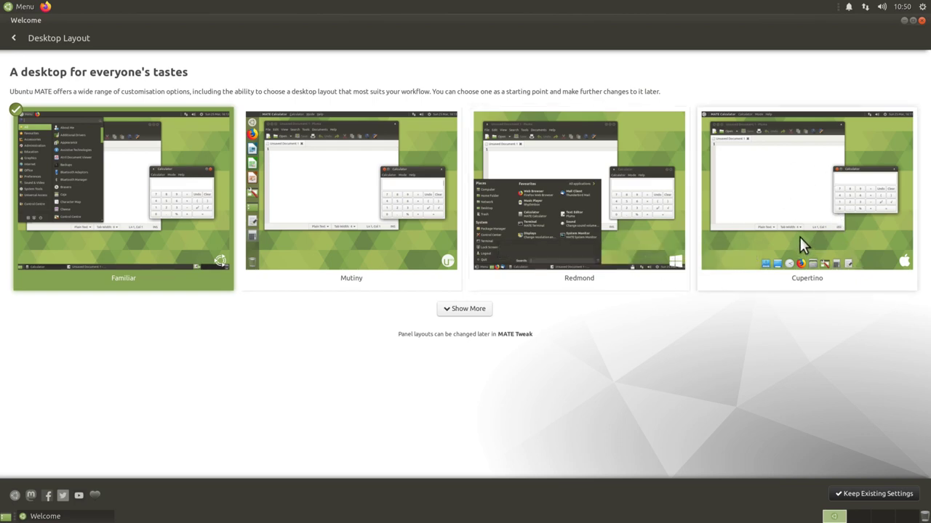
{"action": "left_click", "coordinate": [465, 309]}
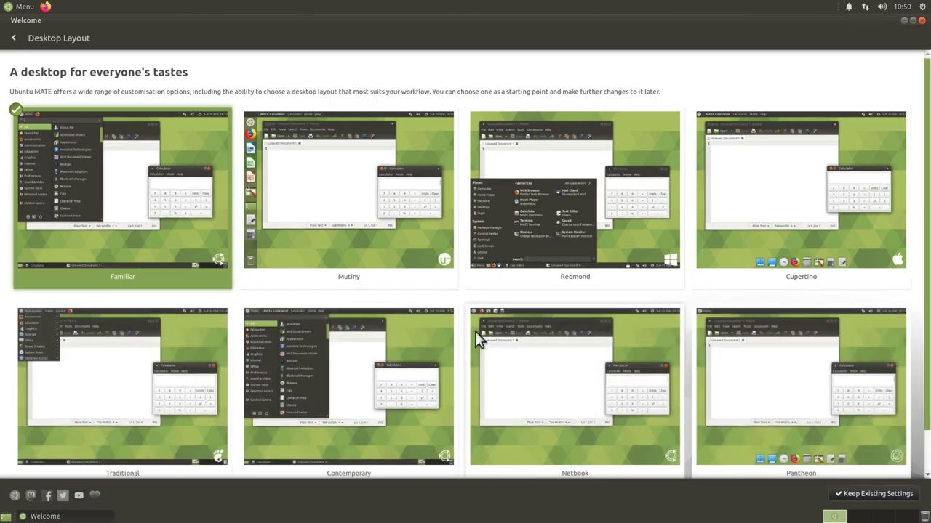
{"action": "scroll", "coordinate": [476, 339], "scroll_direction": "down", "scroll_amount": 1}
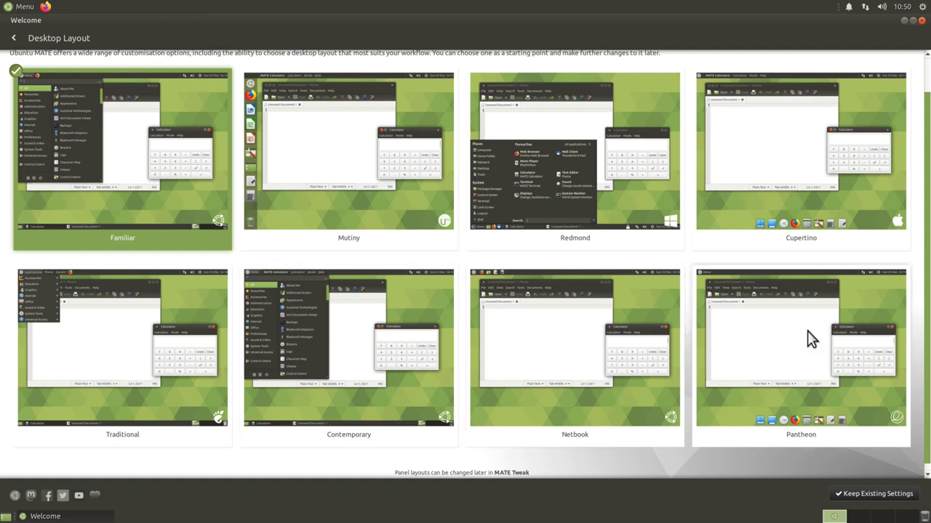
{"action": "scroll", "coordinate": [804, 342], "scroll_direction": "down", "scroll_amount": 1}
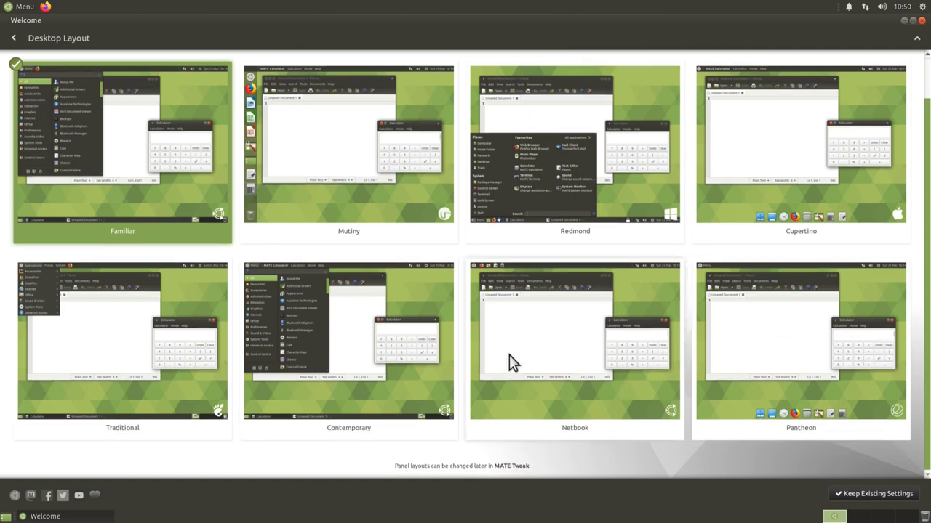
{"action": "scroll", "coordinate": [550, 349], "scroll_direction": "up", "scroll_amount": 1}
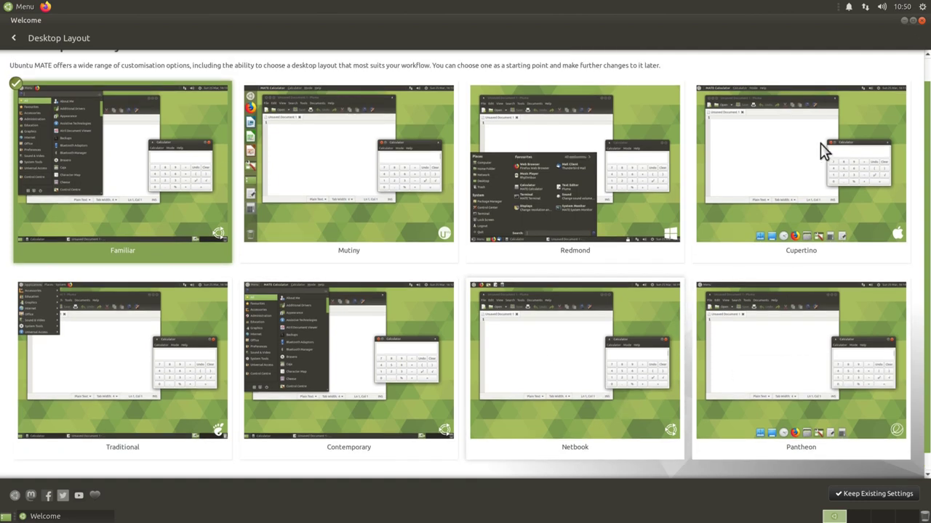
Try the Cupertino desktop layout, viewing the bare desktop before bringing the Welcome window back
{"action": "left_click", "coordinate": [834, 159]}
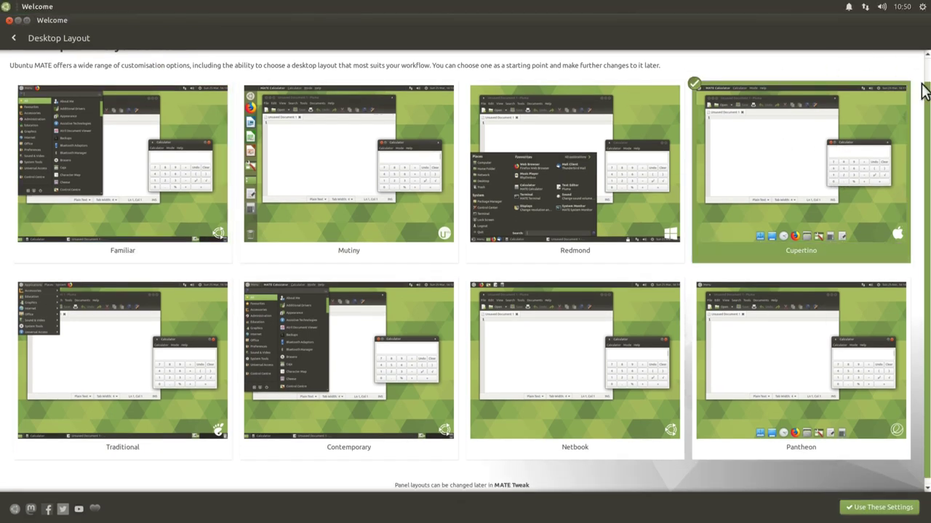
{"action": "left_click", "coordinate": [11, 21]}
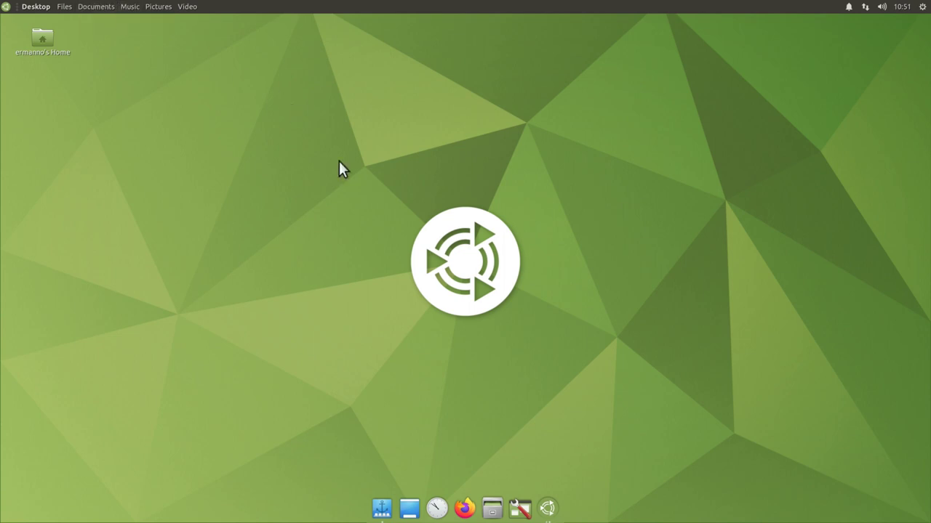
{"action": "left_click", "coordinate": [547, 506]}
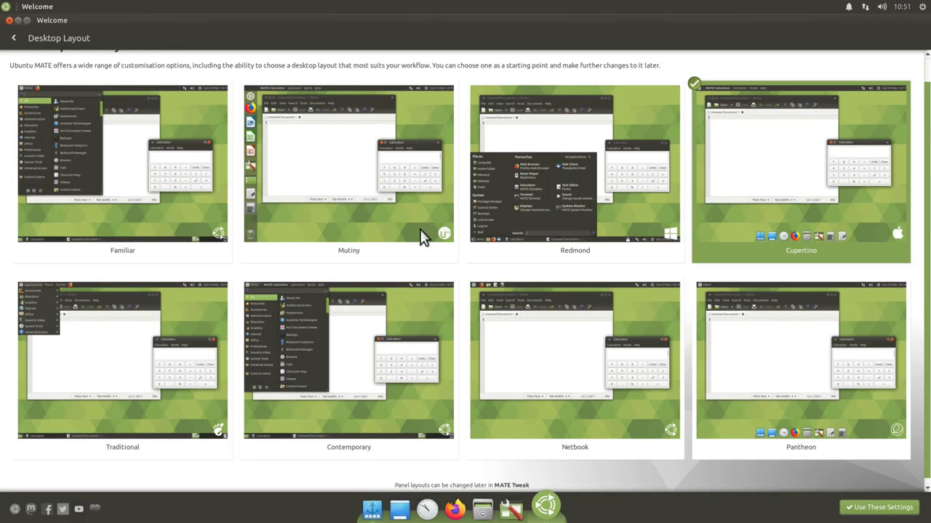
Try the Traditional desktop layout, check its Places and System menus on the desktop, and reopen the Welcome window
{"action": "left_click", "coordinate": [133, 356]}
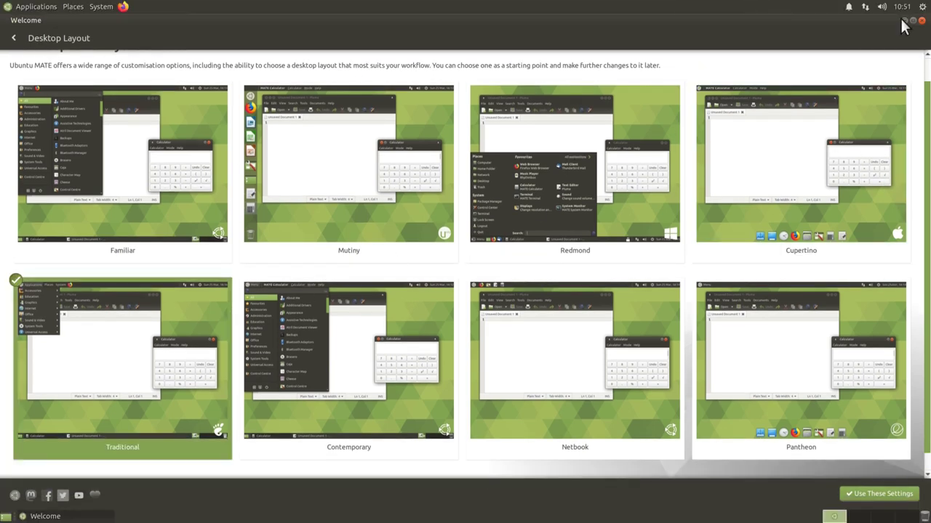
{"action": "left_click", "coordinate": [905, 29]}
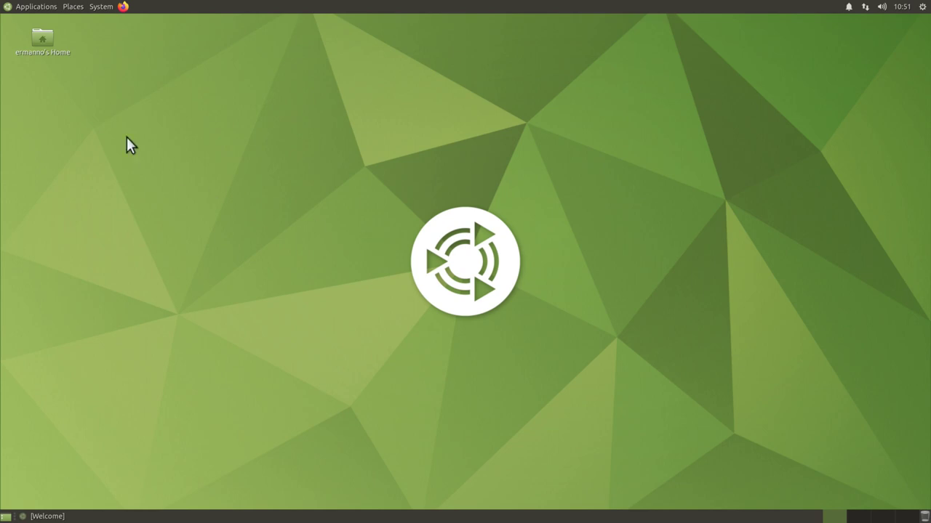
{"action": "left_click", "coordinate": [70, 5]}
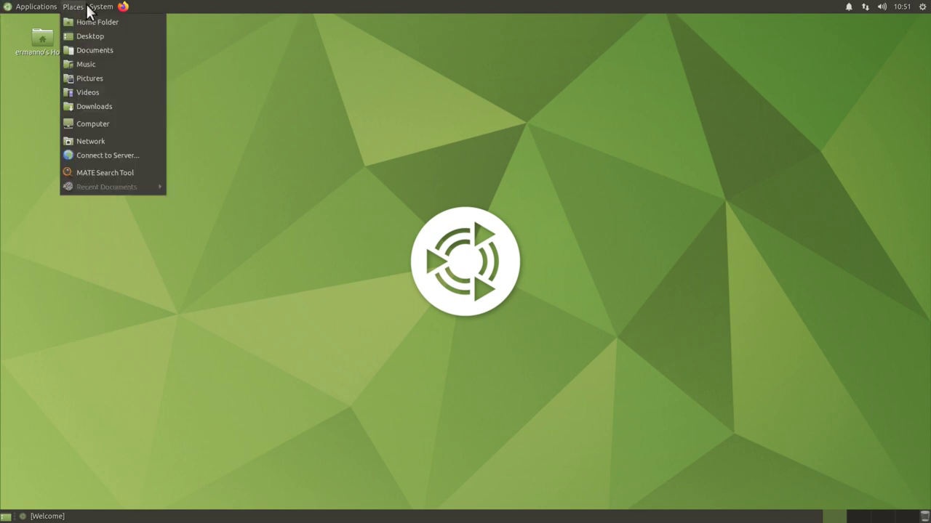
{"action": "left_click", "coordinate": [93, 7]}
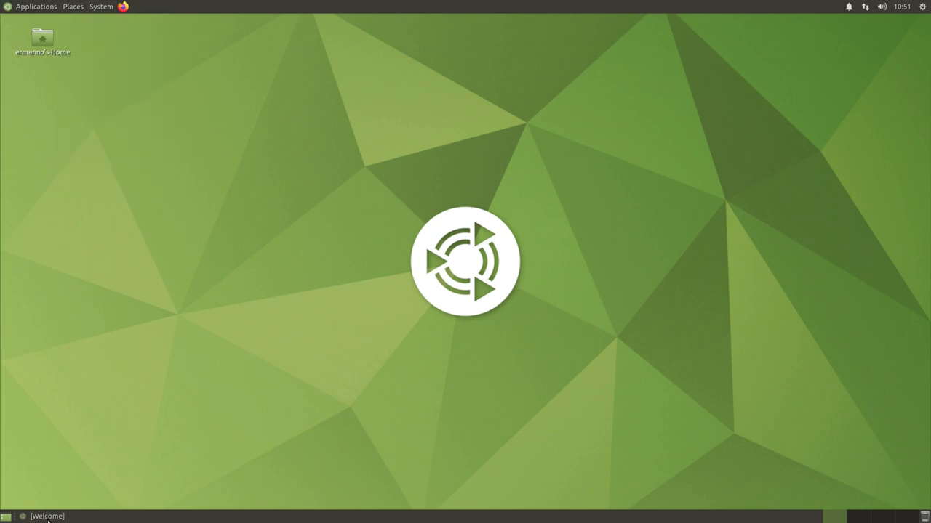
{"action": "left_click", "coordinate": [98, 515]}
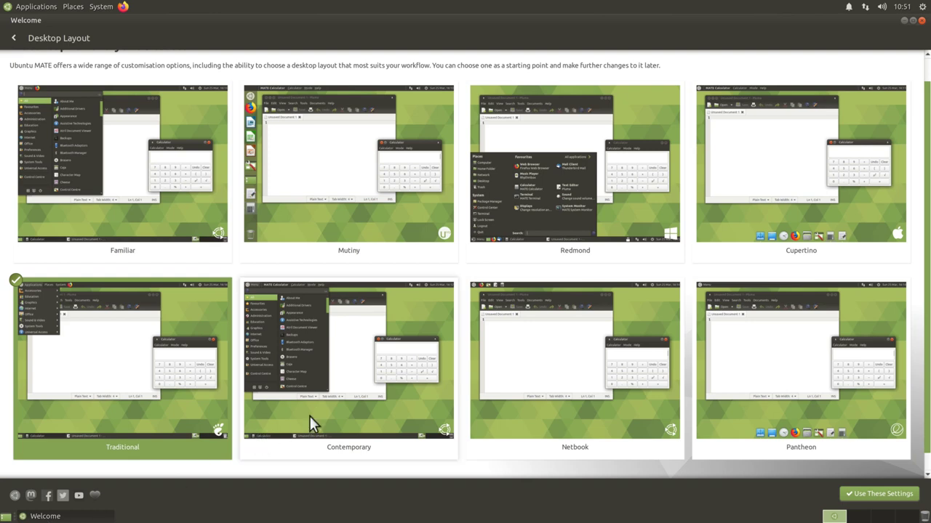
Switch to the Familiar desktop layout, and return to the Welcome main menu in a non-maximized window
{"action": "left_click", "coordinate": [143, 204]}
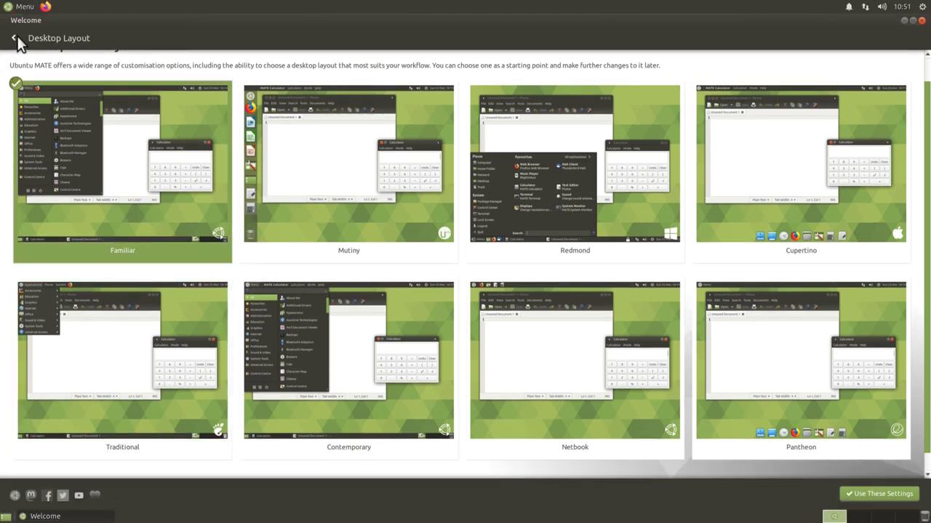
{"action": "left_click", "coordinate": [14, 37]}
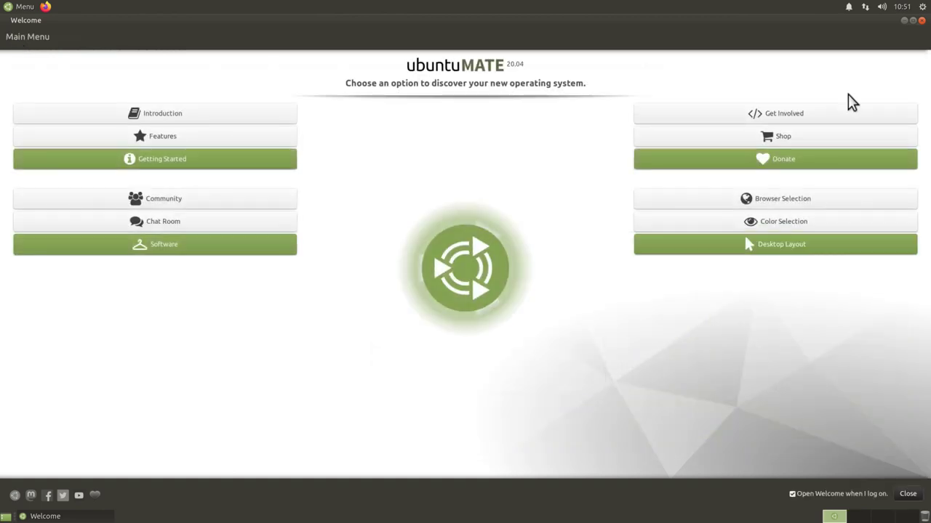
{"action": "left_click", "coordinate": [911, 21]}
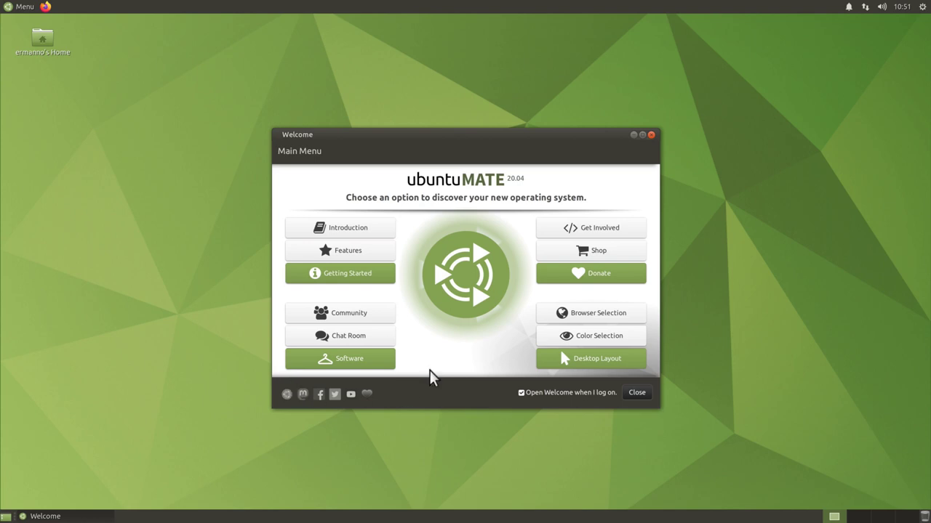
Open the Software Boutique and look through its Internet category and the Miscellaneous Fixes section
{"action": "left_click", "coordinate": [326, 360]}
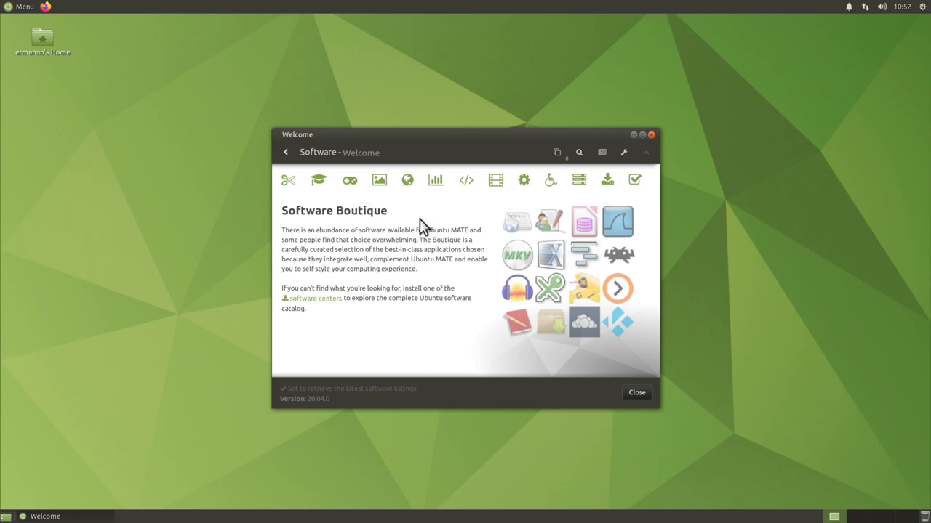
{"action": "left_click", "coordinate": [408, 181]}
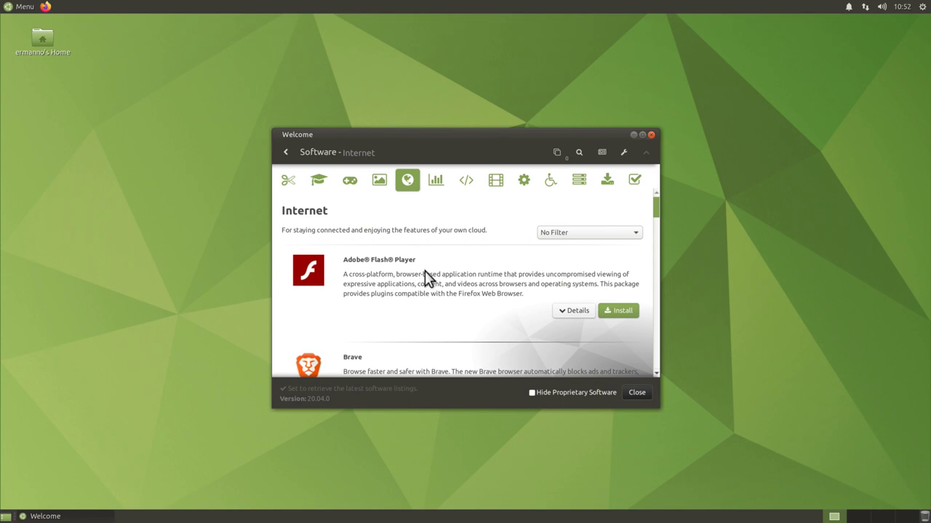
{"action": "scroll", "coordinate": [405, 295], "scroll_direction": "down", "scroll_amount": 1}
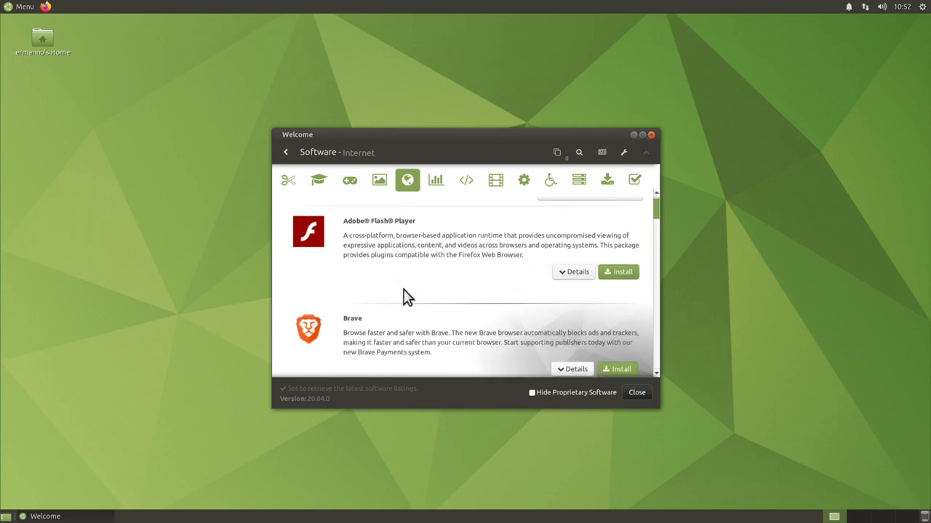
{"action": "scroll", "coordinate": [405, 295], "scroll_direction": "down", "scroll_amount": 10}
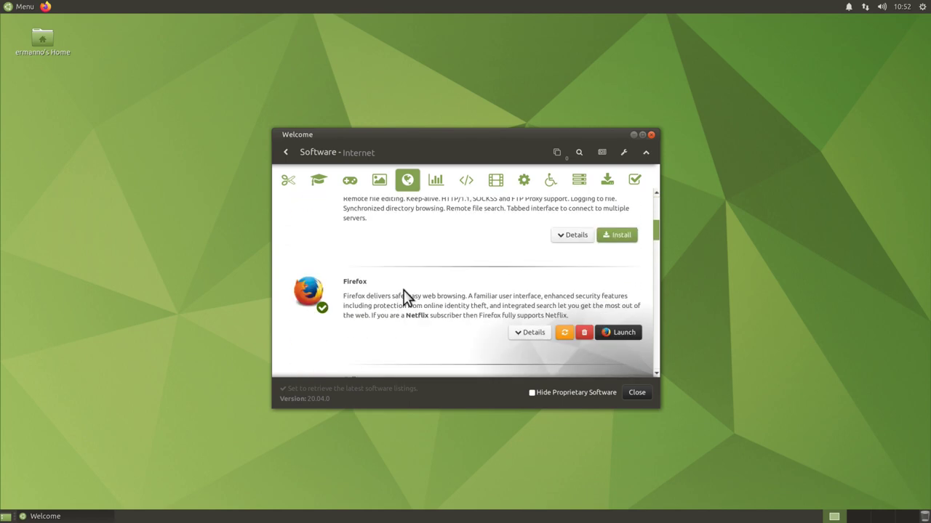
{"action": "scroll", "coordinate": [405, 295], "scroll_direction": "up", "scroll_amount": 5}
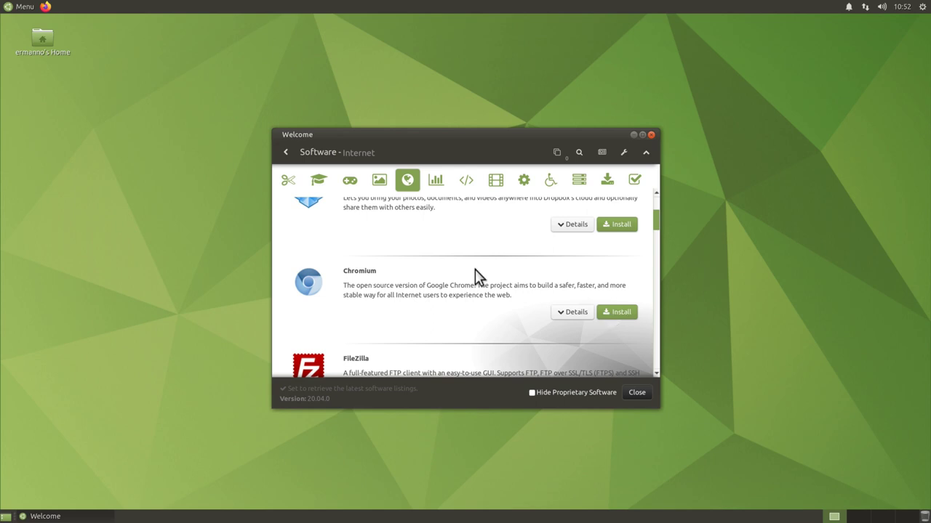
{"action": "left_click", "coordinate": [635, 182]}
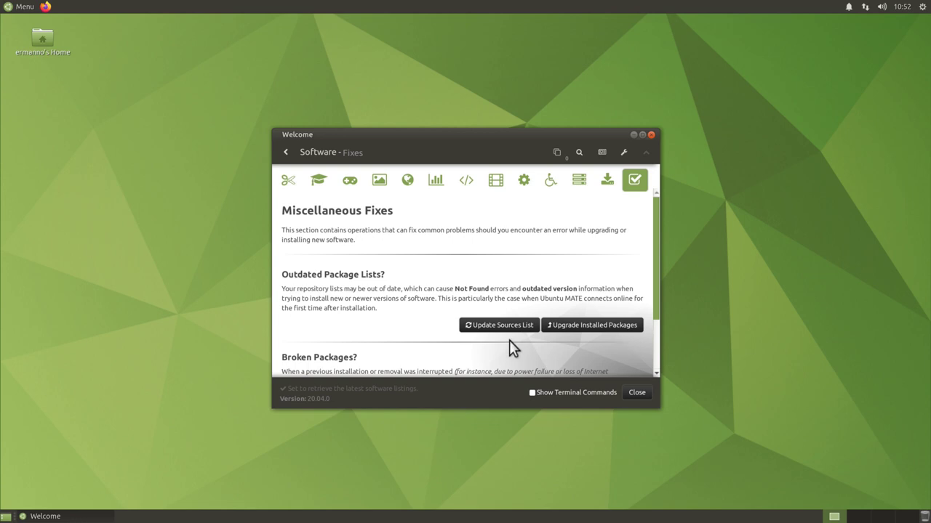
{"action": "scroll", "coordinate": [447, 269], "scroll_direction": "down", "scroll_amount": 3}
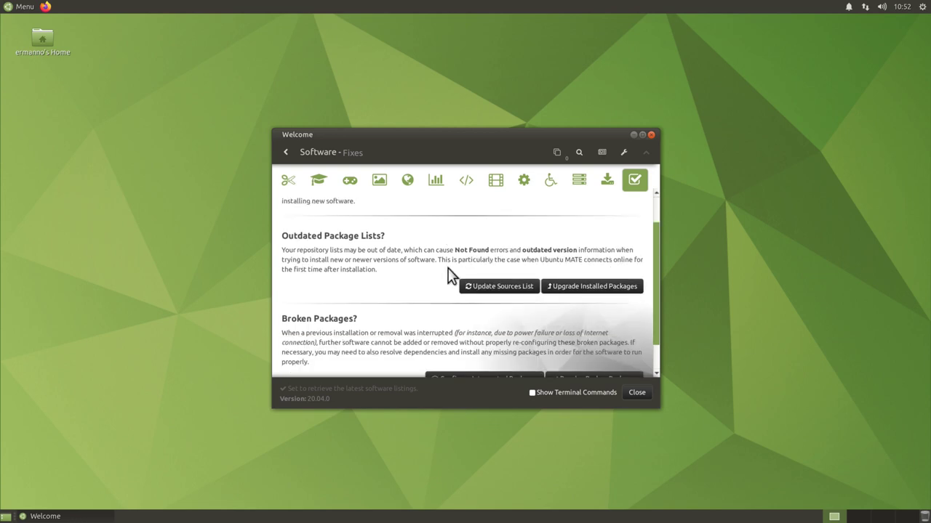
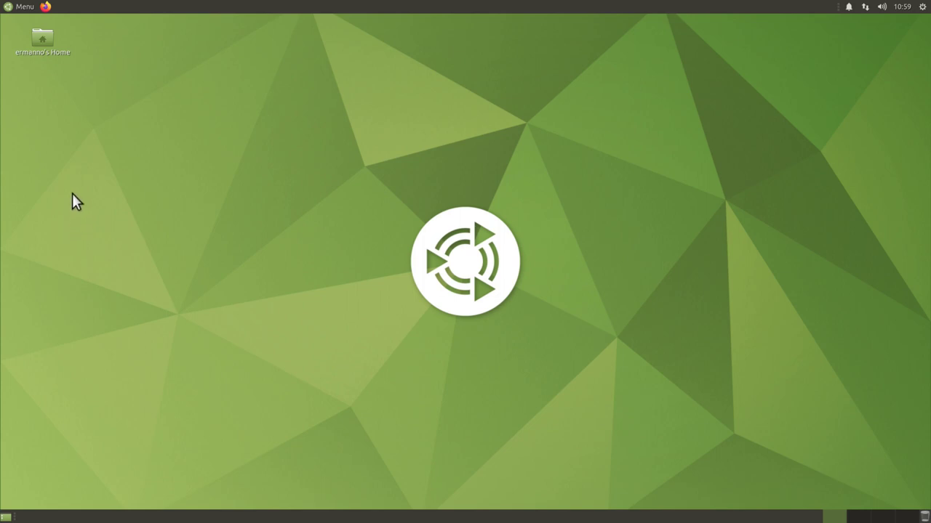
Open the Backups accessory and check which folders it is set to save and to ignore
{"action": "left_click", "coordinate": [24, 6]}
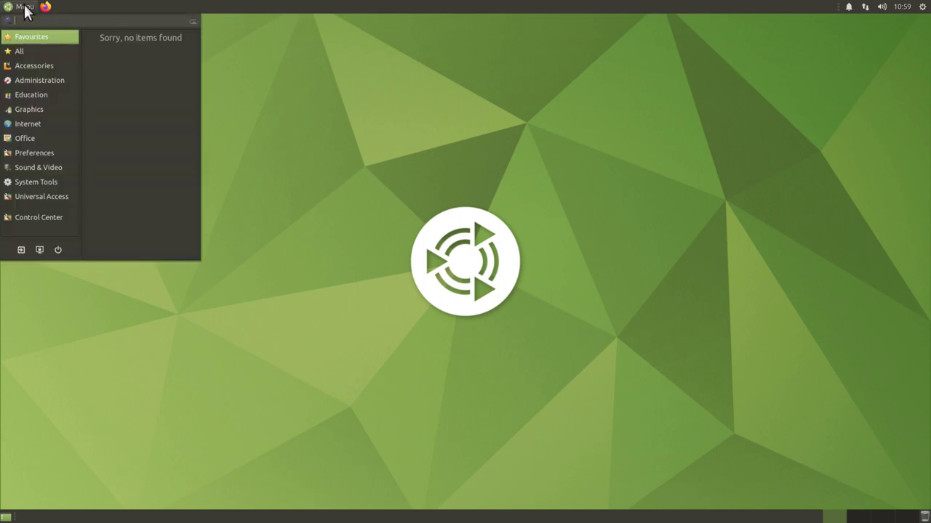
{"action": "left_click", "coordinate": [31, 66]}
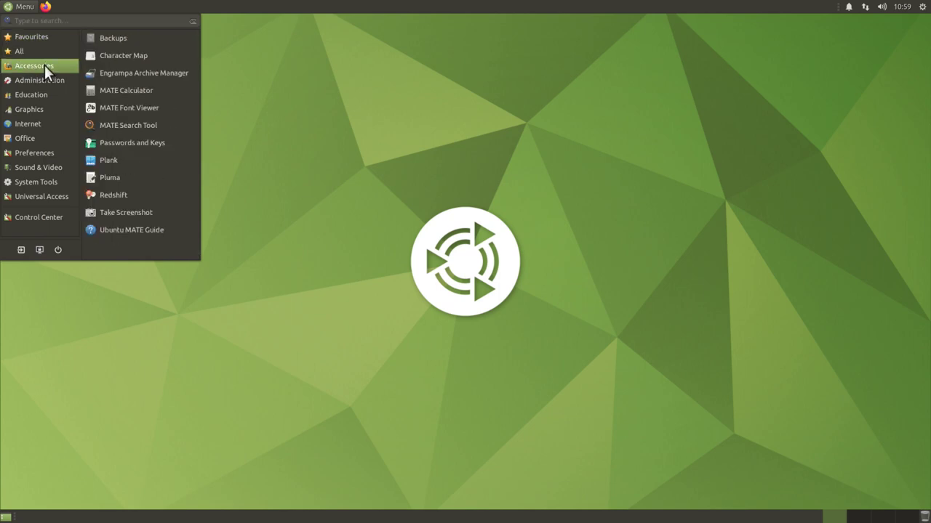
{"action": "left_click", "coordinate": [101, 40]}
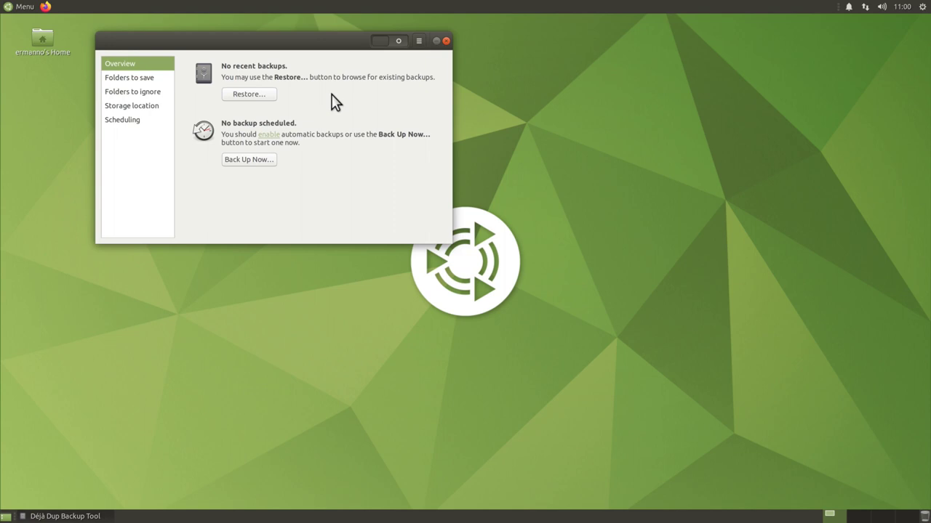
{"action": "left_click", "coordinate": [129, 78]}
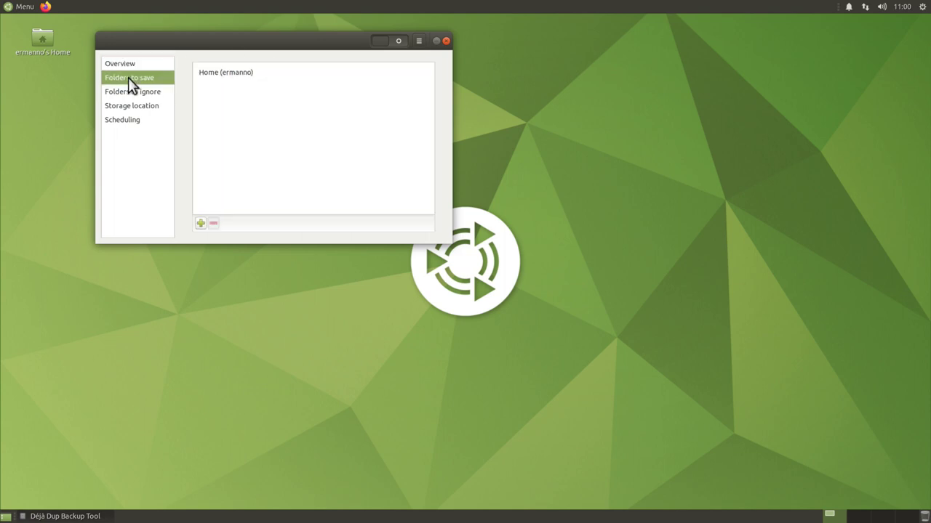
{"action": "left_click", "coordinate": [144, 92]}
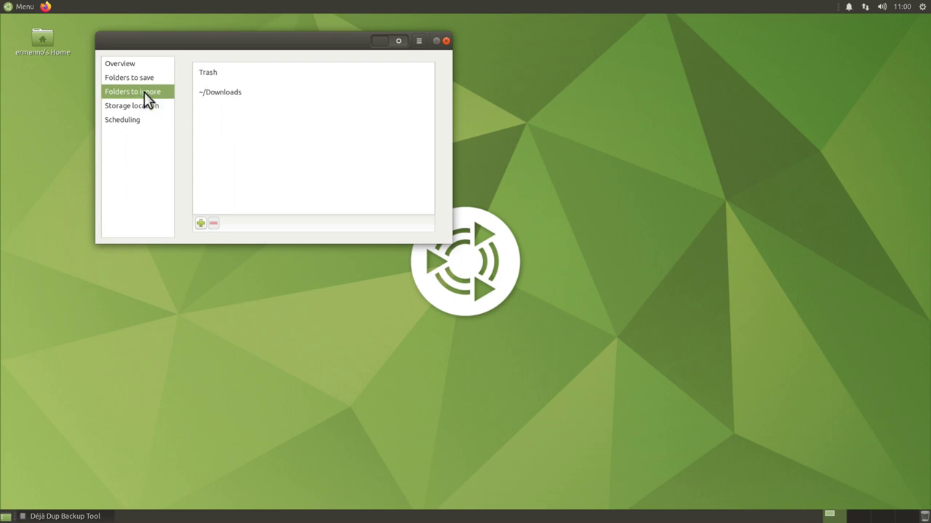
Review the backup tool's storage location choices and scheduling settings, and close the tool
{"action": "left_click", "coordinate": [133, 106]}
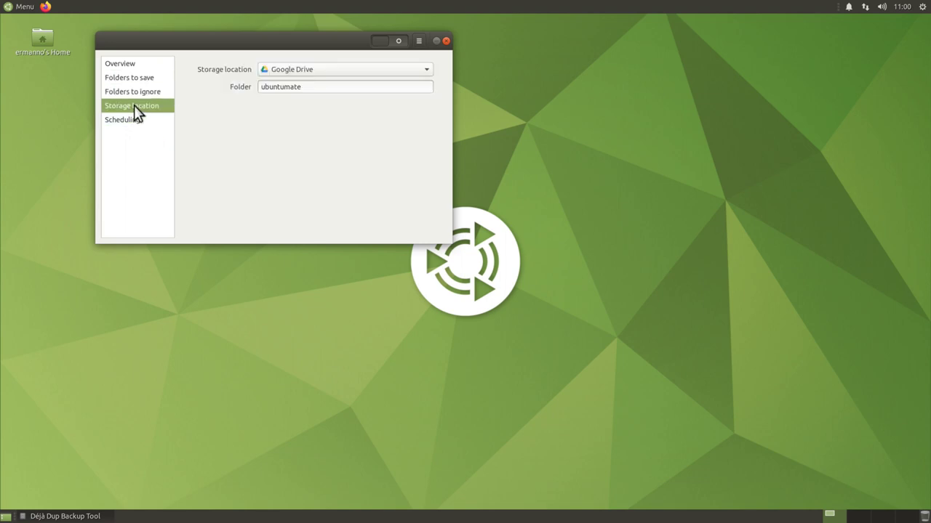
{"action": "left_click", "coordinate": [313, 69]}
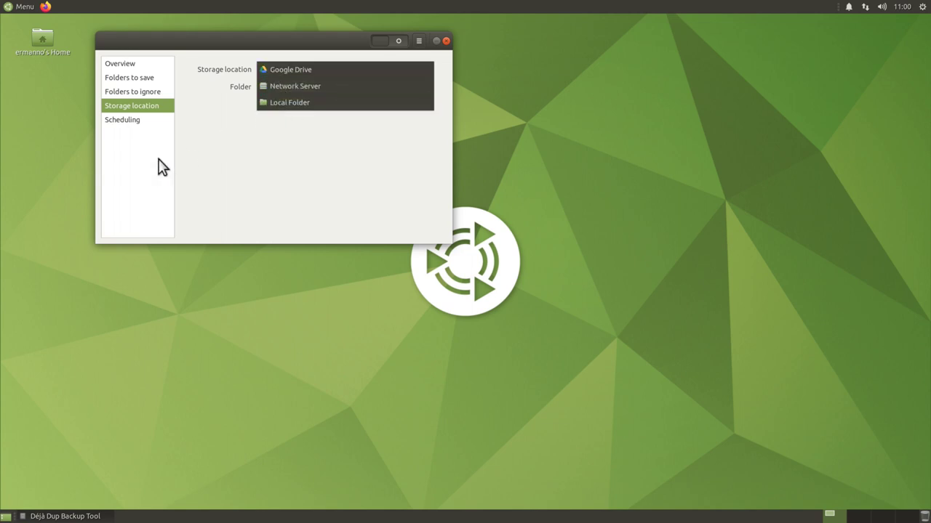
{"action": "left_click", "coordinate": [125, 119]}
{"action": "left_click", "coordinate": [125, 119]}
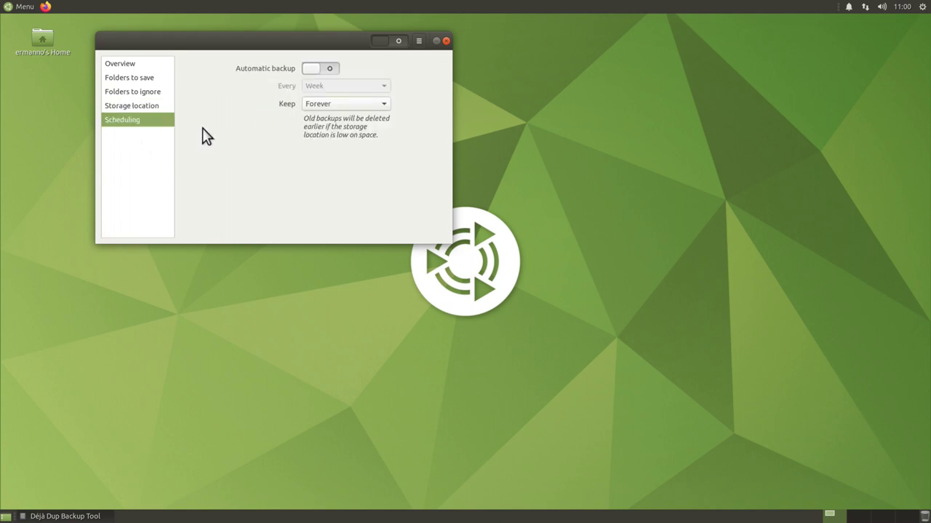
{"action": "left_click", "coordinate": [447, 41]}
Launch Firefox Web Browser, check its version in the About window, and close the browser with all its tabs
{"action": "left_click", "coordinate": [26, 9]}
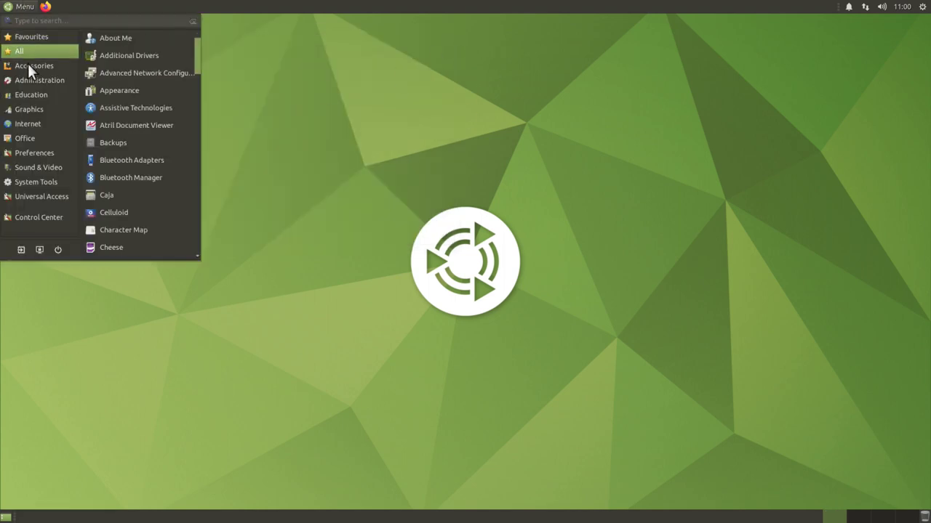
{"action": "mouse_move", "coordinate": [30, 125]}
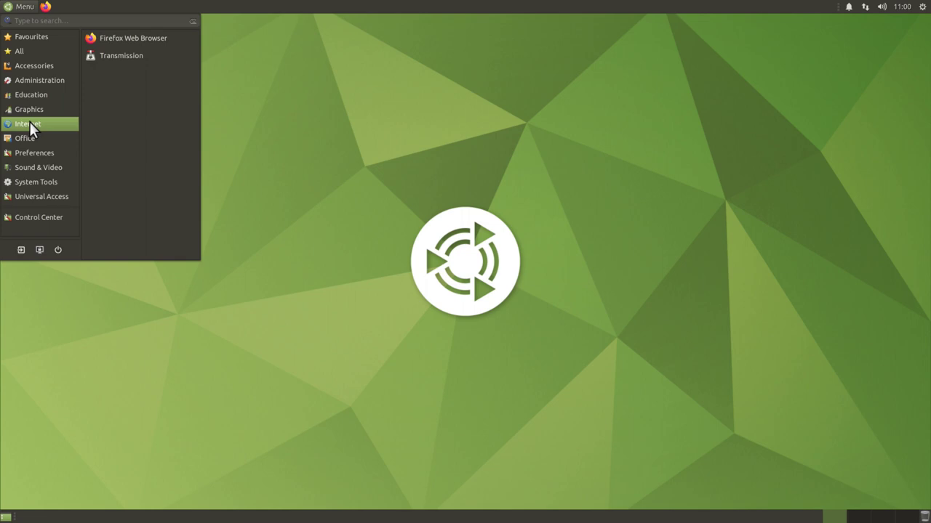
{"action": "left_click", "coordinate": [130, 38]}
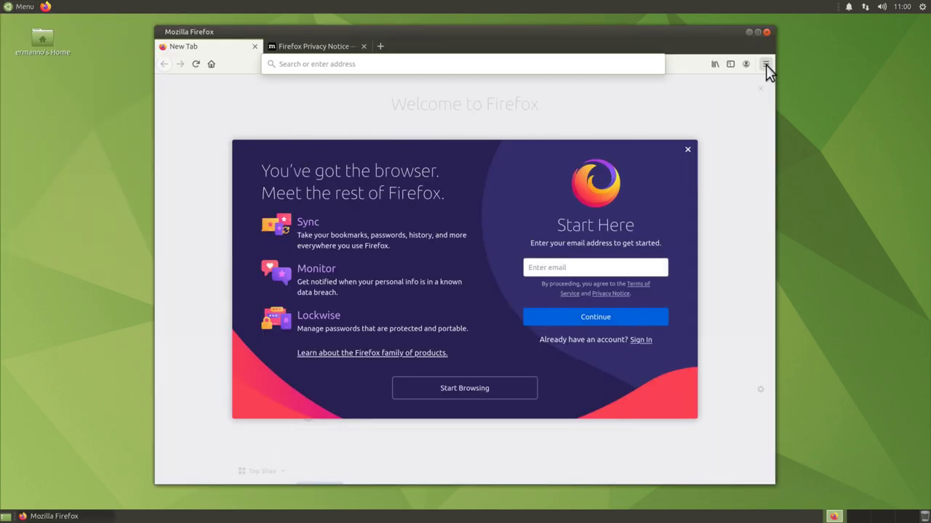
{"action": "left_click", "coordinate": [765, 64]}
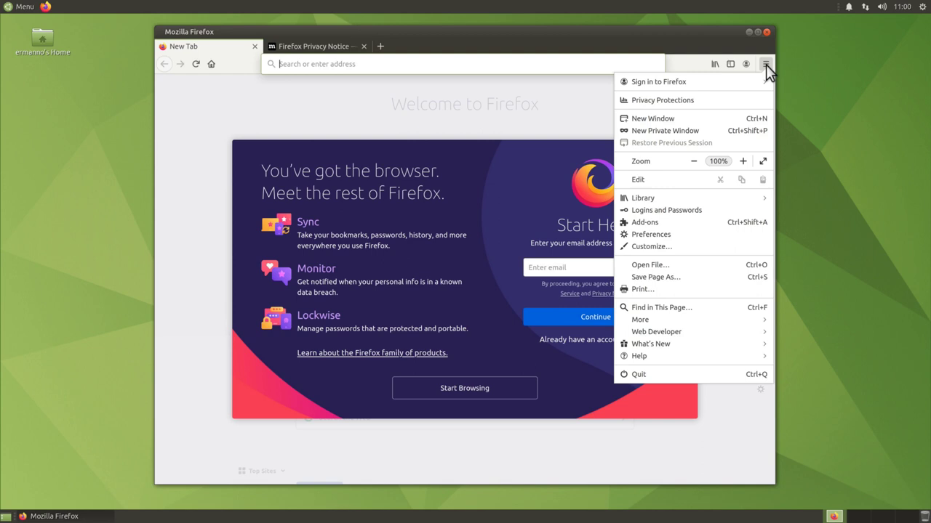
{"action": "left_click", "coordinate": [648, 355]}
{"action": "left_click", "coordinate": [654, 187]}
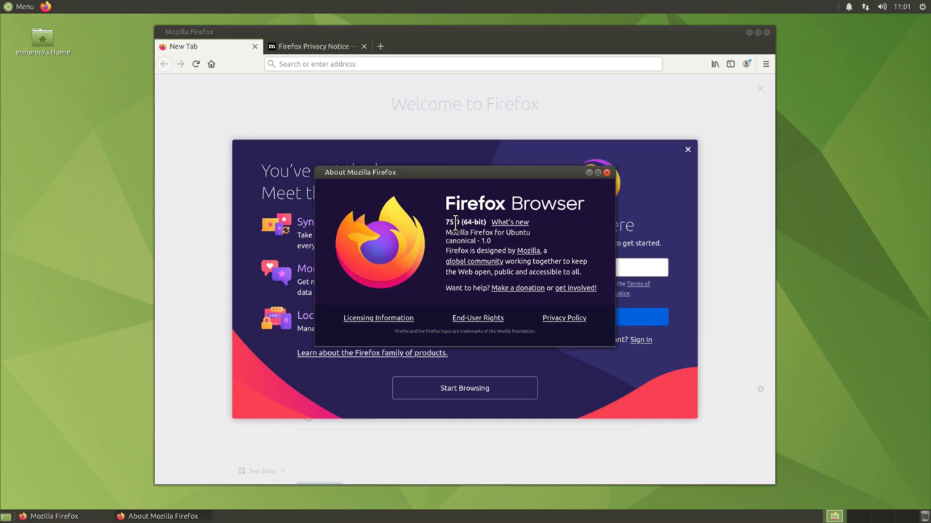
{"action": "left_click", "coordinate": [607, 173]}
{"action": "left_click", "coordinate": [766, 32]}
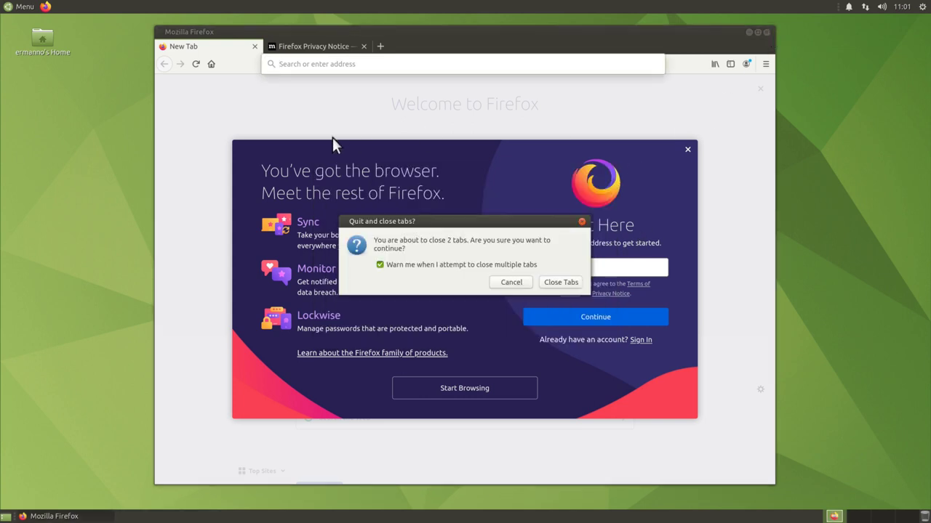
{"action": "left_click", "coordinate": [549, 282]}
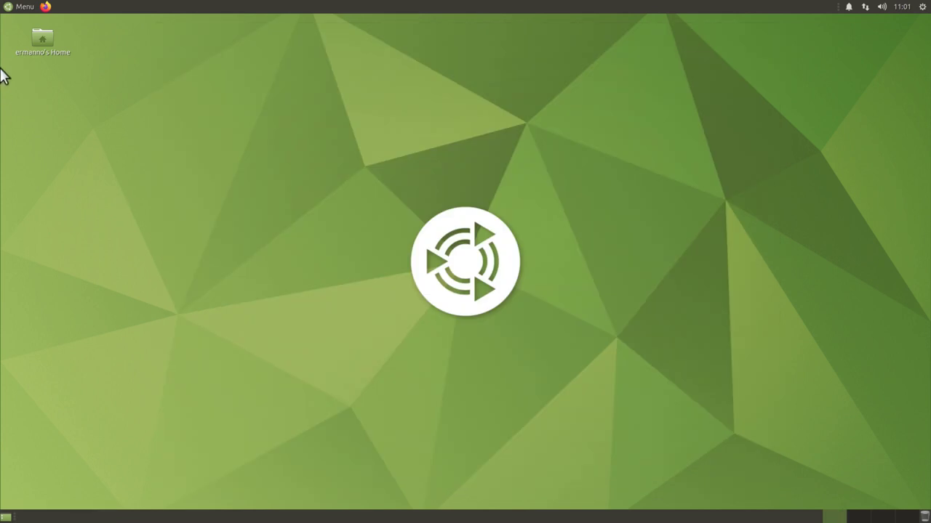
Review the Office applications, launch LibreOffice Writer, dismiss the Tip of the Day, and view the About LibreOffice information
{"action": "left_click", "coordinate": [20, 9]}
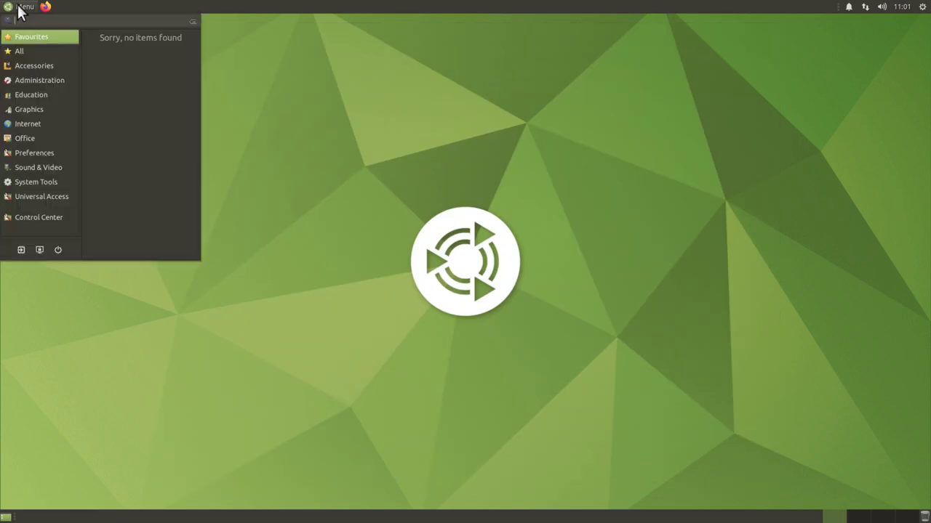
{"action": "mouse_move", "coordinate": [20, 142]}
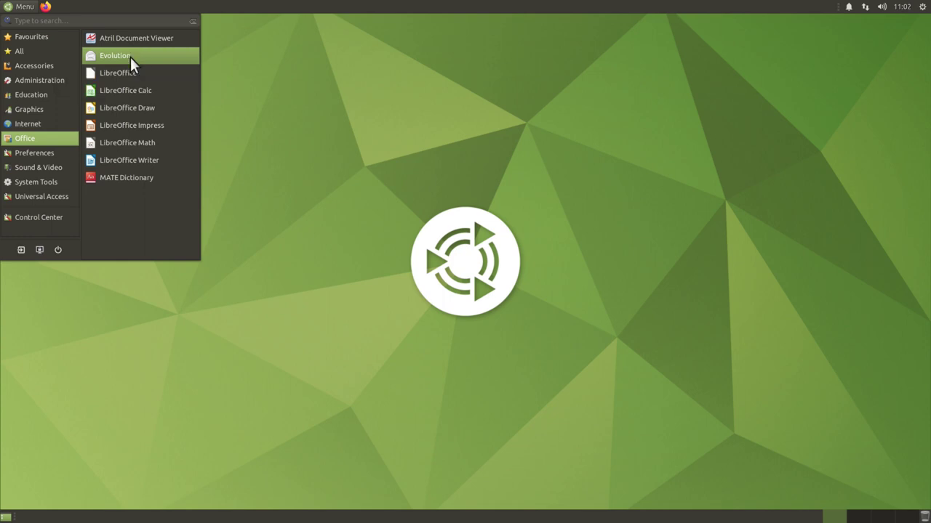
{"action": "left_click", "coordinate": [138, 158]}
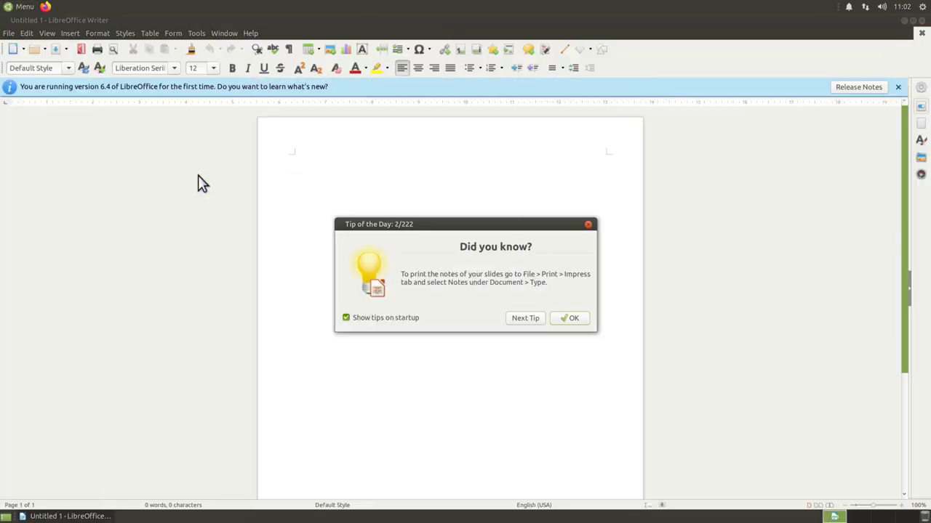
{"action": "left_click", "coordinate": [570, 320]}
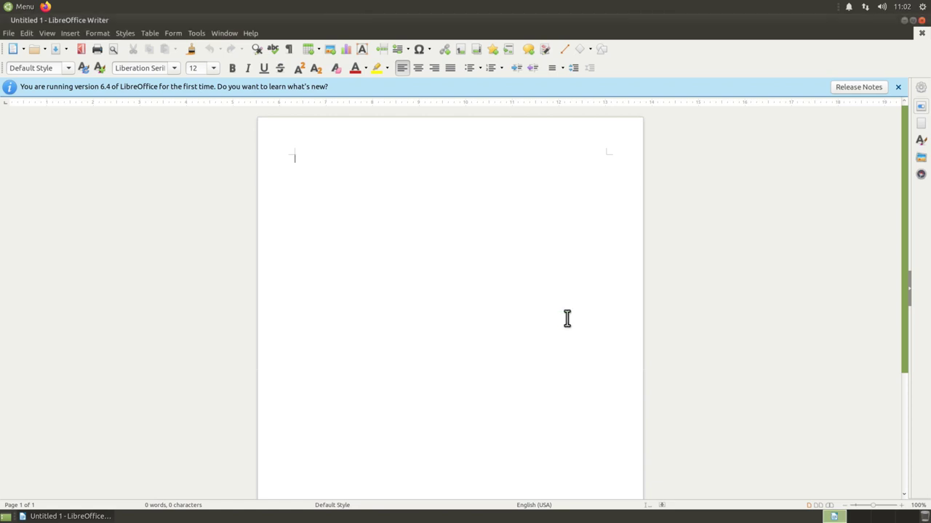
{"action": "left_click", "coordinate": [252, 33]}
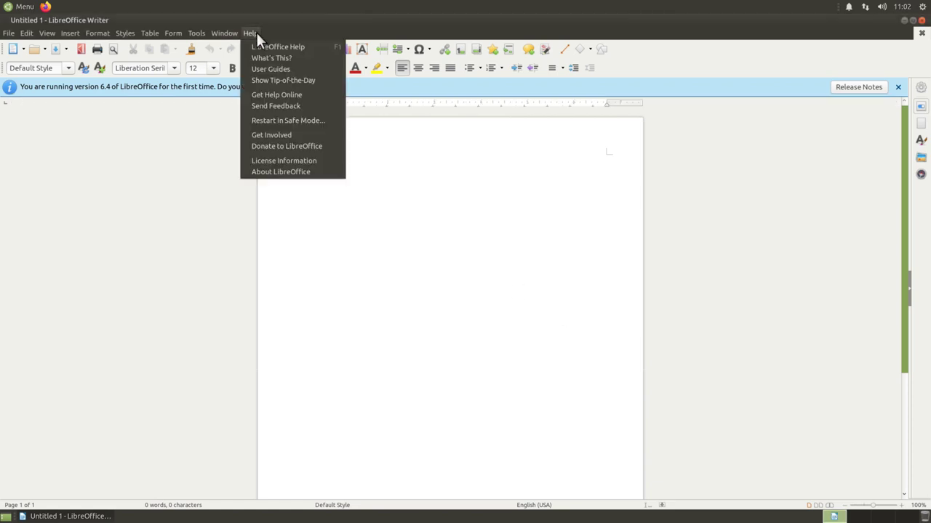
{"action": "left_click", "coordinate": [265, 172]}
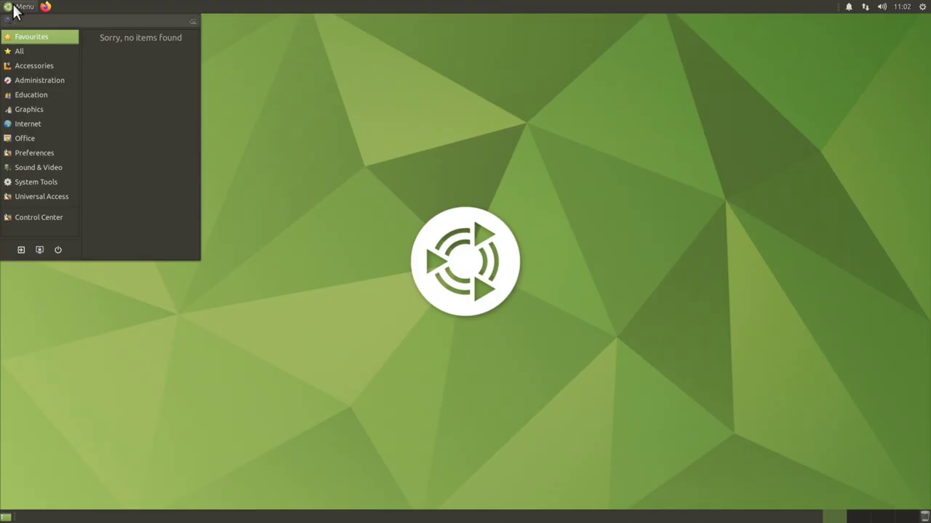
Open the Control Center, look through its setting groups, and open the Appearance preferences
{"action": "left_click", "coordinate": [33, 217]}
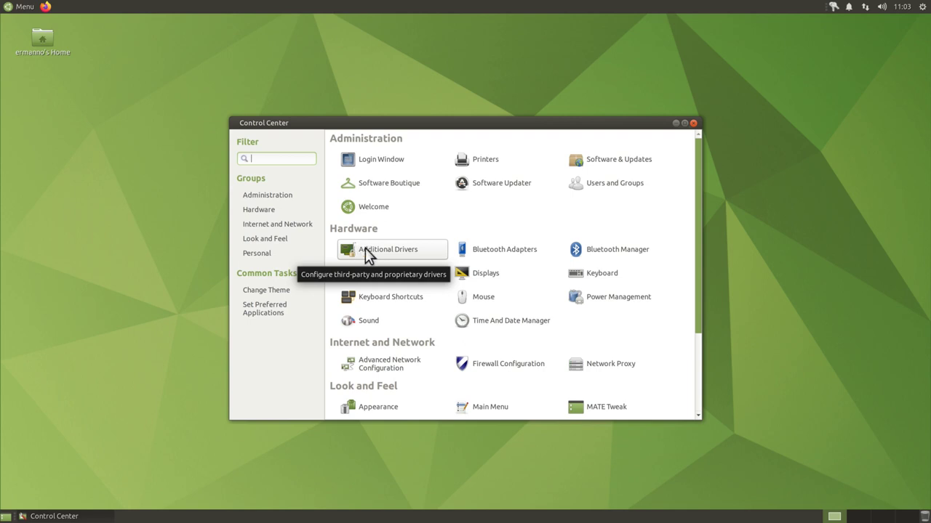
{"action": "scroll", "coordinate": [425, 269], "scroll_direction": "down", "scroll_amount": 3}
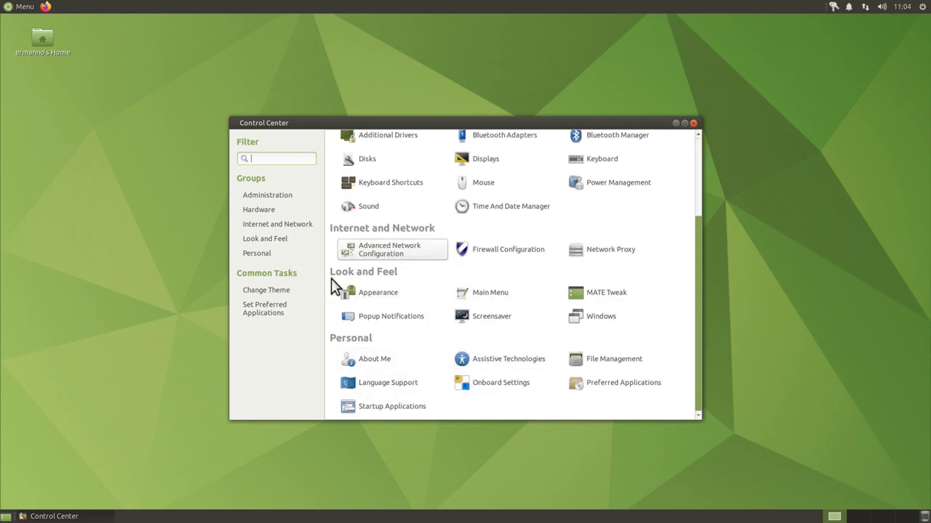
{"action": "left_click", "coordinate": [387, 293]}
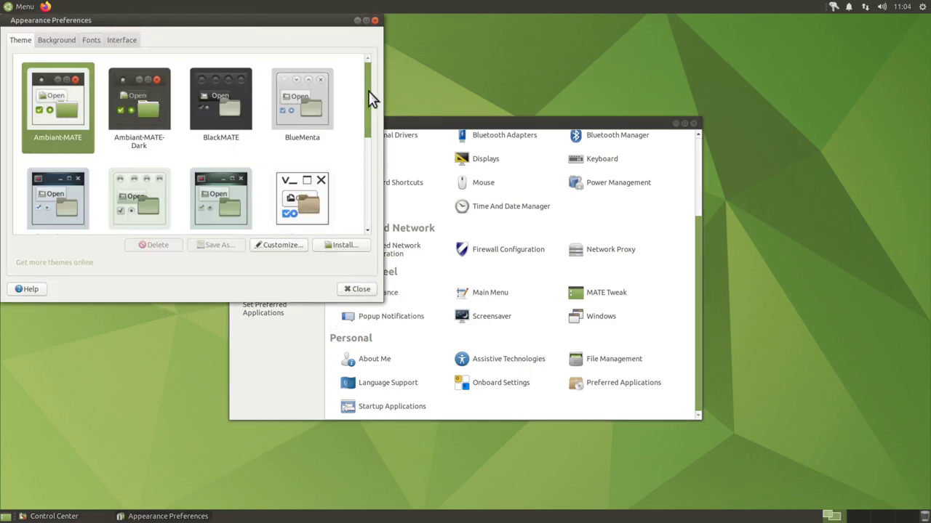
Look over the available themes and the control styles offered for customizing Ambiant-MATE, and close the theme customization
{"action": "mouse_move", "coordinate": [374, 98]}
{"action": "left_mouse_down"}
{"action": "mouse_move", "coordinate": [376, 166]}
{"action": "mouse_move", "coordinate": [380, 82]}
{"action": "left_mouse_up"}
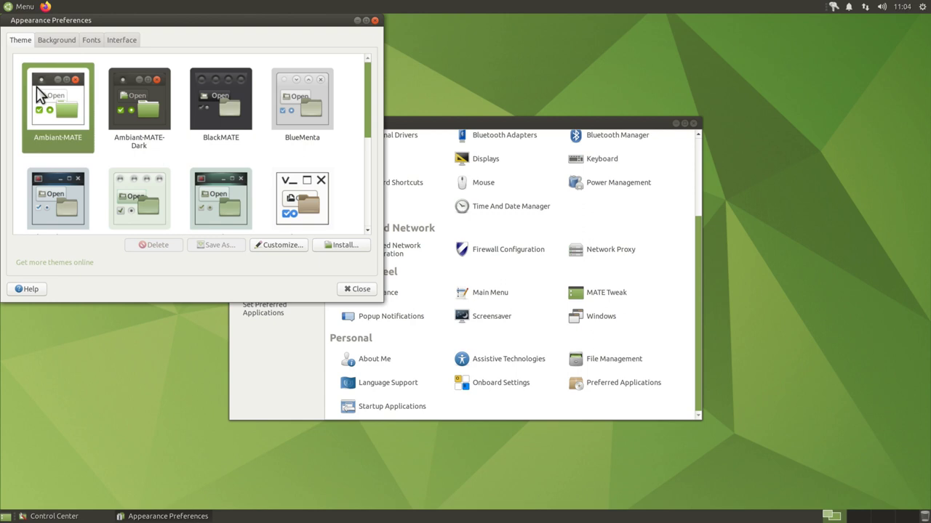
{"action": "left_click", "coordinate": [280, 246]}
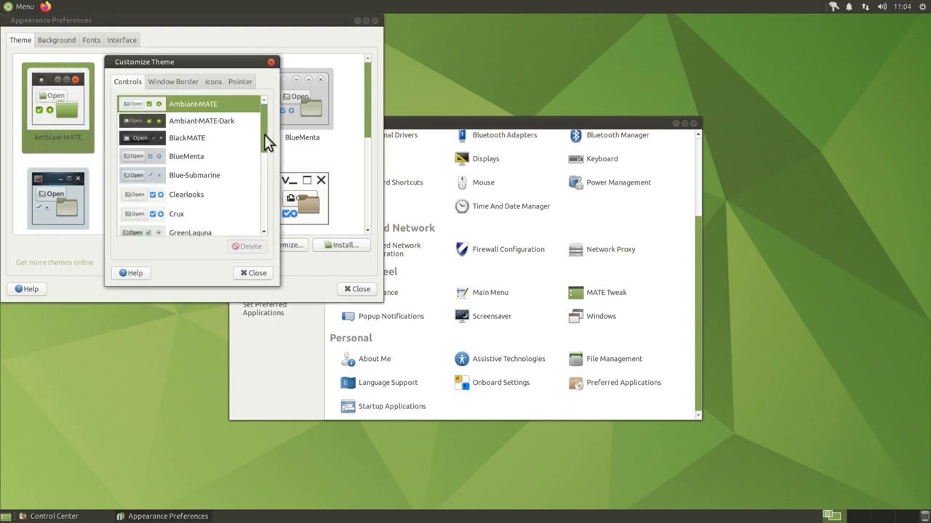
{"action": "scroll", "coordinate": [265, 143], "scroll_direction": "down", "scroll_amount": 5}
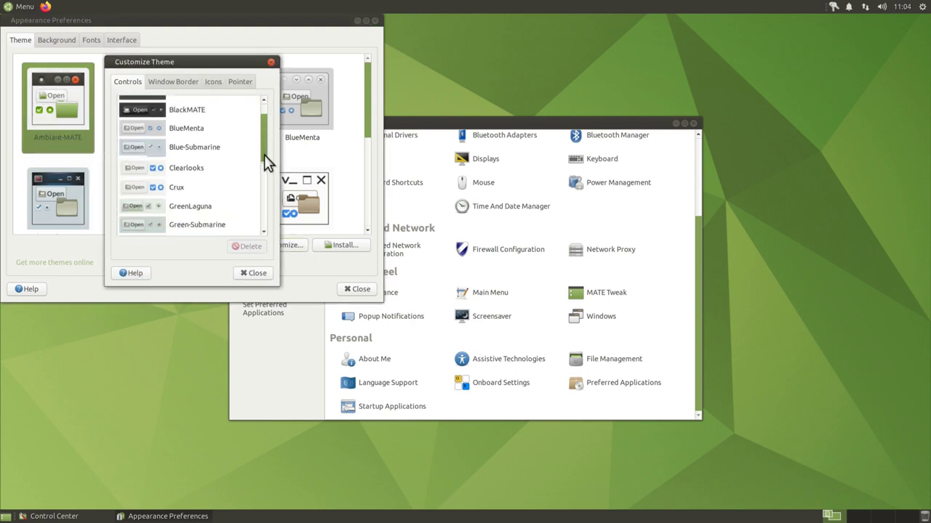
{"action": "left_click_drag", "start_coordinate": [266, 199], "coordinate": [263, 226]}
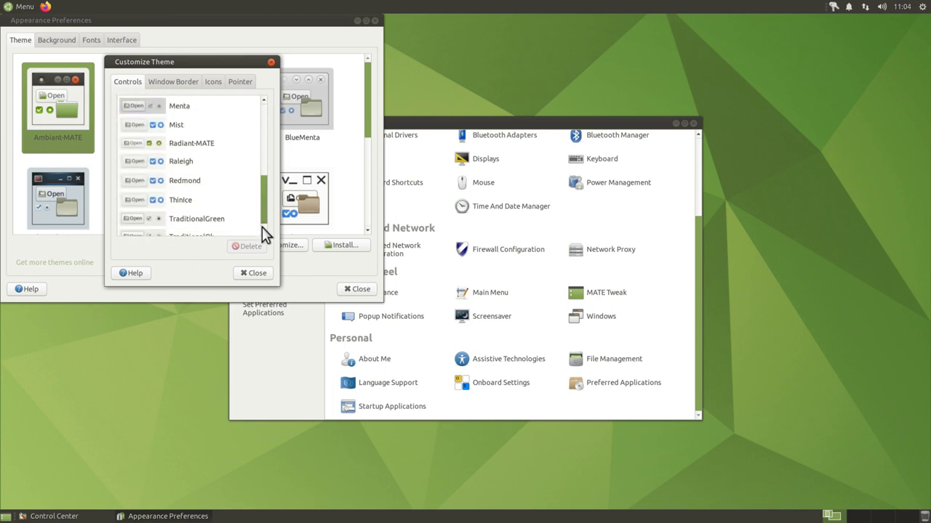
{"action": "left_click", "coordinate": [250, 274]}
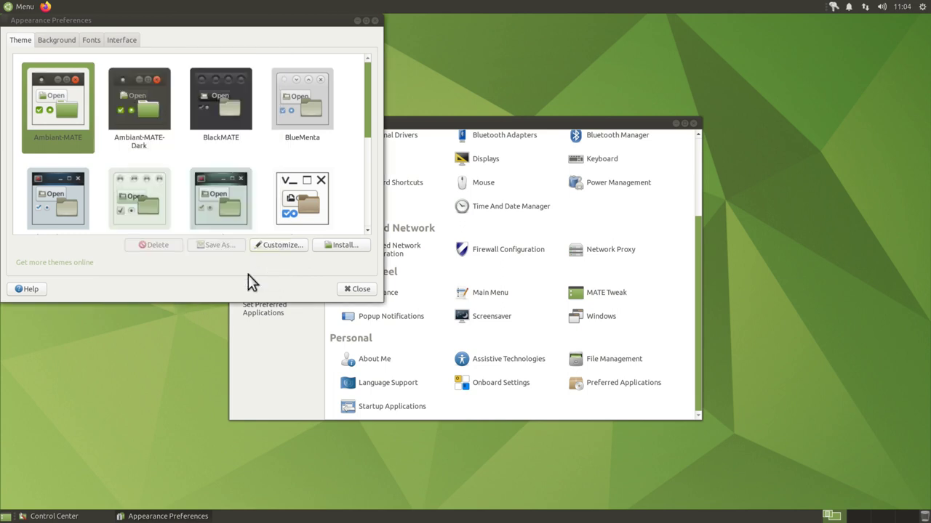
Review the background, font and interface settings in the Appearance preferences, and close them
{"action": "left_click", "coordinate": [61, 42]}
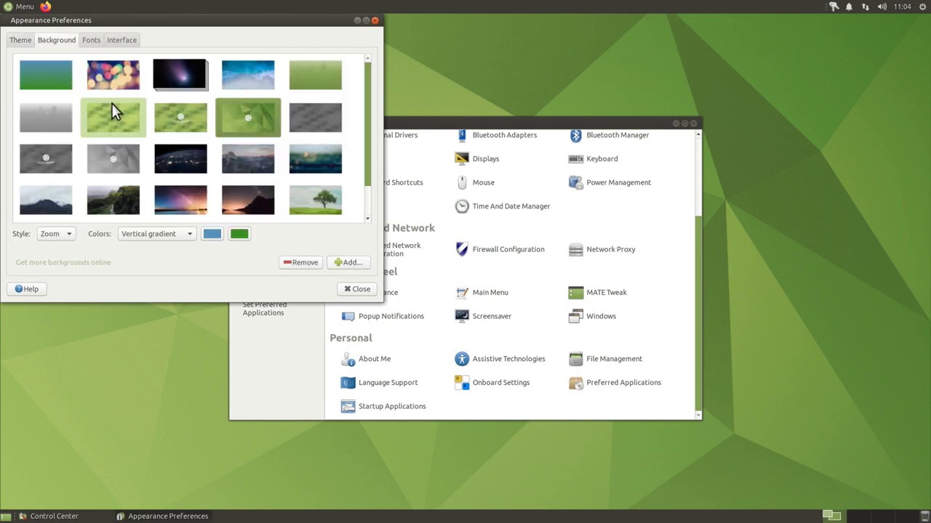
{"action": "scroll", "coordinate": [112, 104], "scroll_direction": "down", "scroll_amount": 2}
{"action": "scroll", "coordinate": [112, 104], "scroll_direction": "up", "scroll_amount": 1}
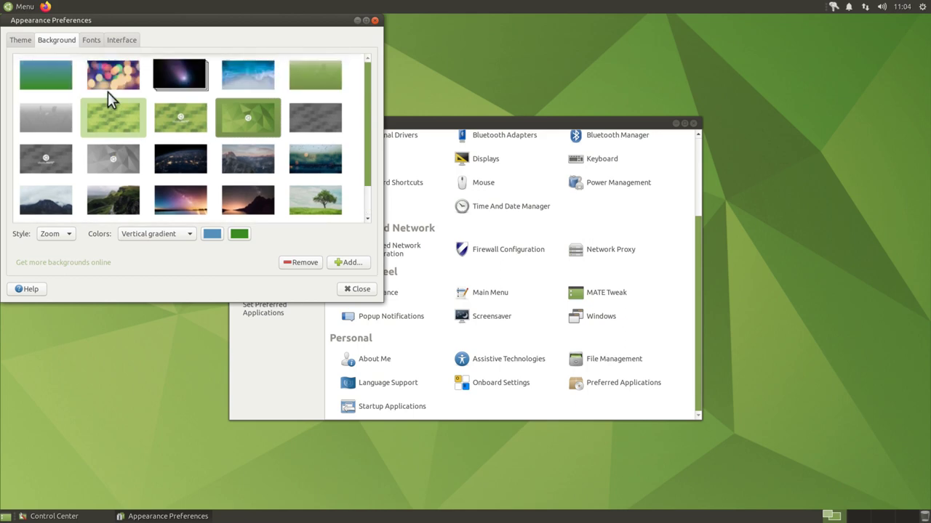
{"action": "left_click", "coordinate": [92, 40]}
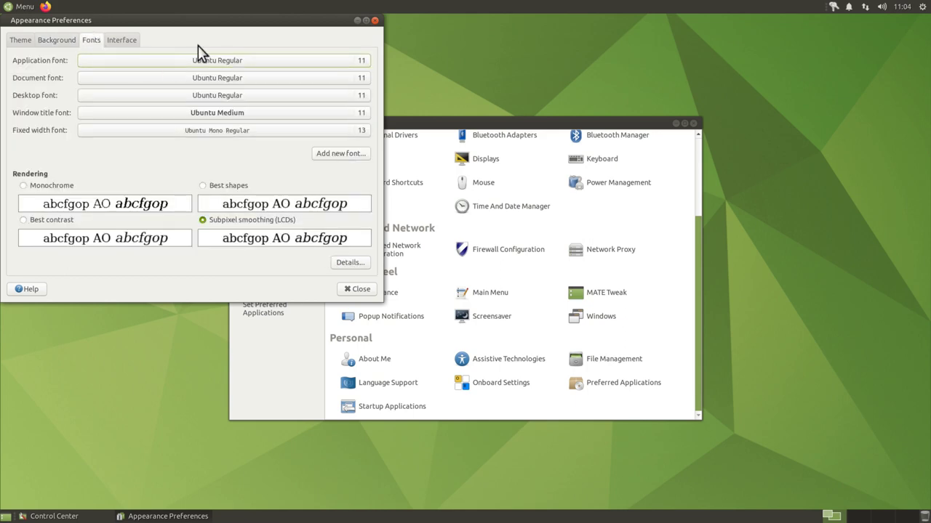
{"action": "left_click", "coordinate": [125, 42]}
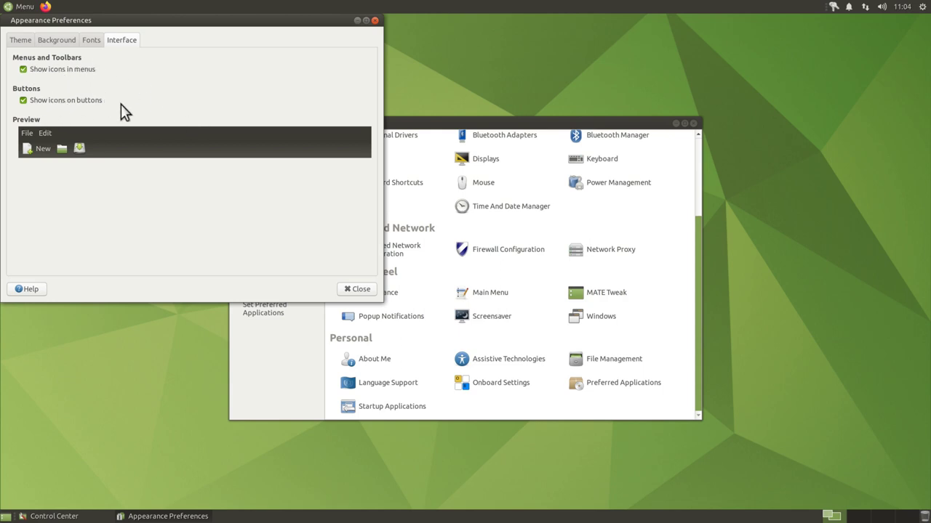
{"action": "left_click", "coordinate": [361, 290]}
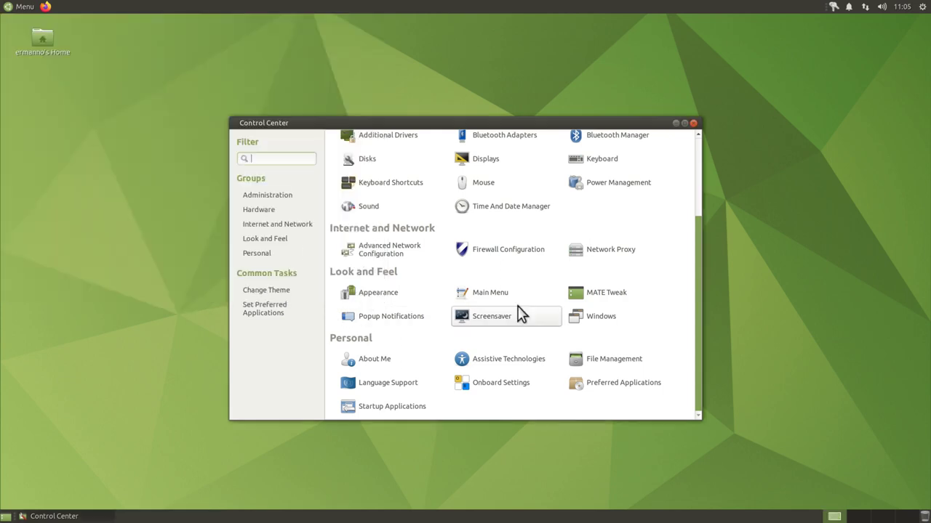
Open MATE Tweak, disable the Home desktop icon, and view the panel settings
{"action": "left_click", "coordinate": [602, 288]}
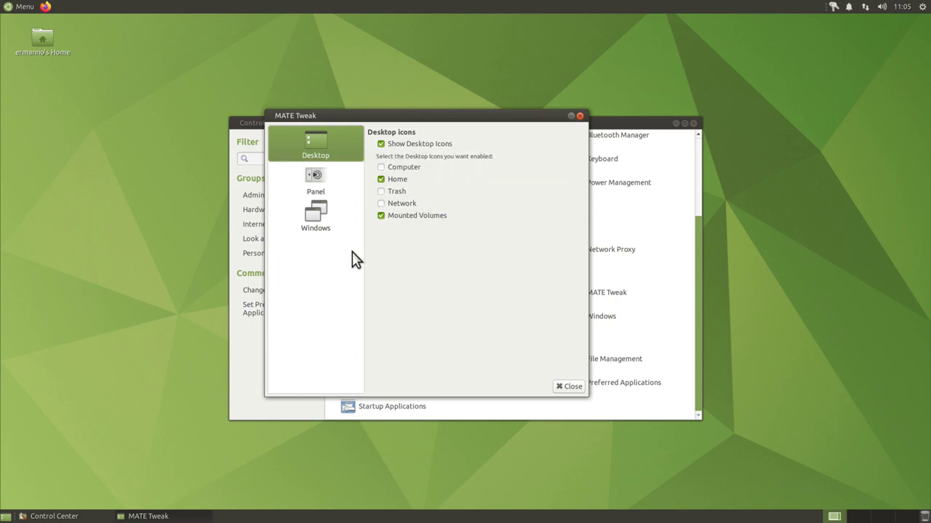
{"action": "left_click", "coordinate": [381, 179]}
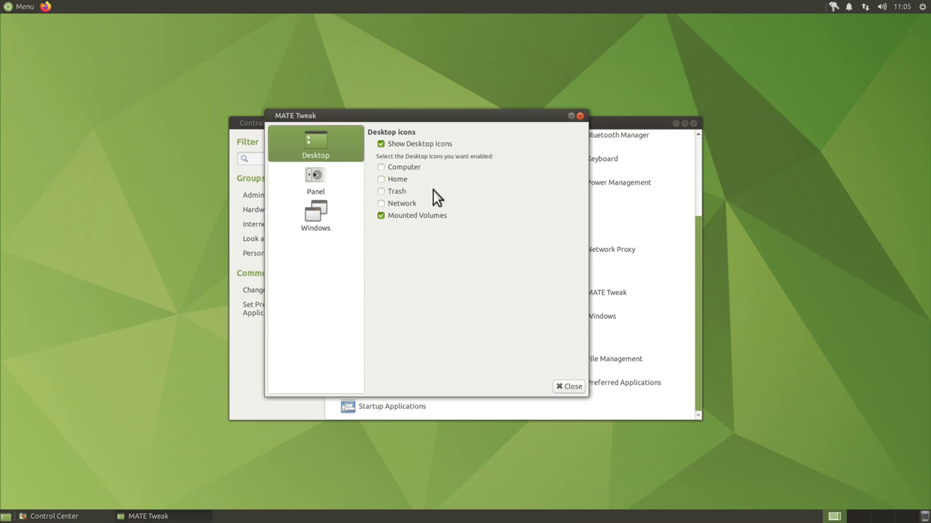
{"action": "left_click", "coordinate": [314, 178]}
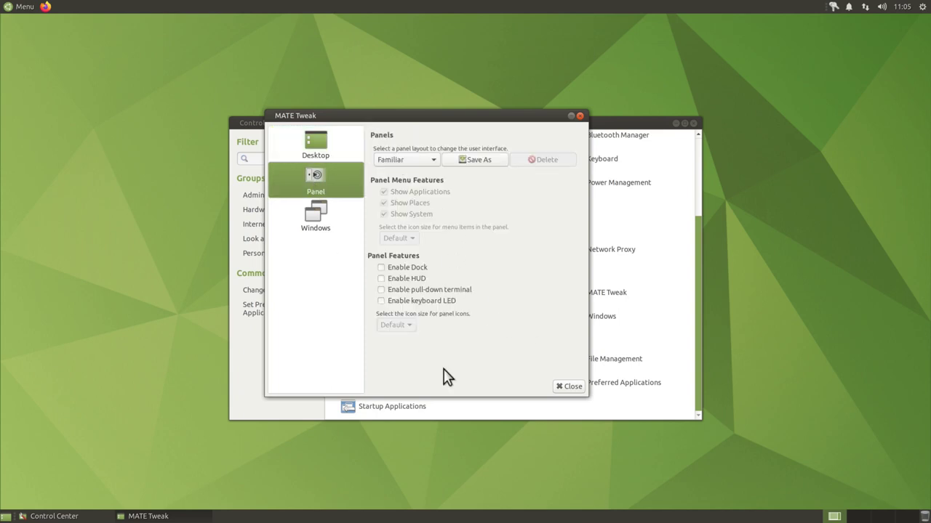
Try the Left window control placement in MATE Tweak's window settings and set it back to Right
{"action": "left_click", "coordinate": [321, 228]}
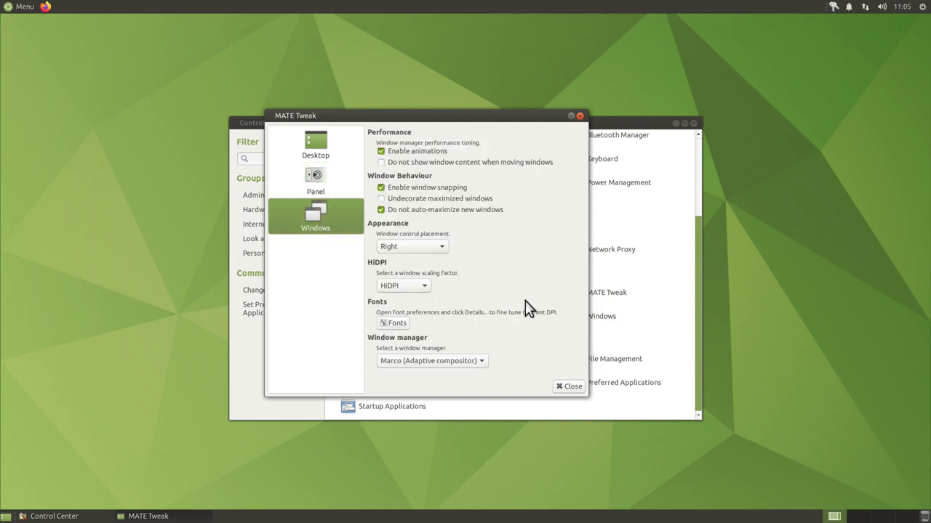
{"action": "left_click", "coordinate": [436, 247]}
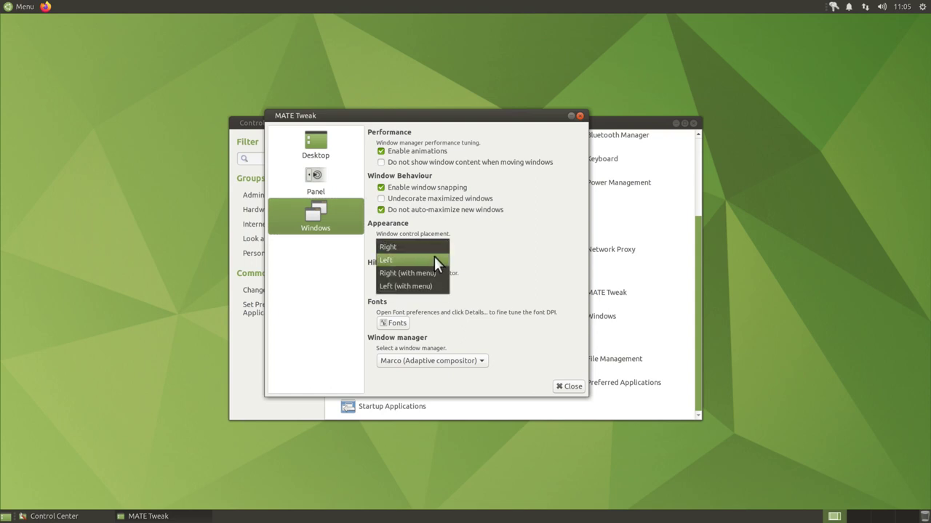
{"action": "left_click", "coordinate": [434, 260]}
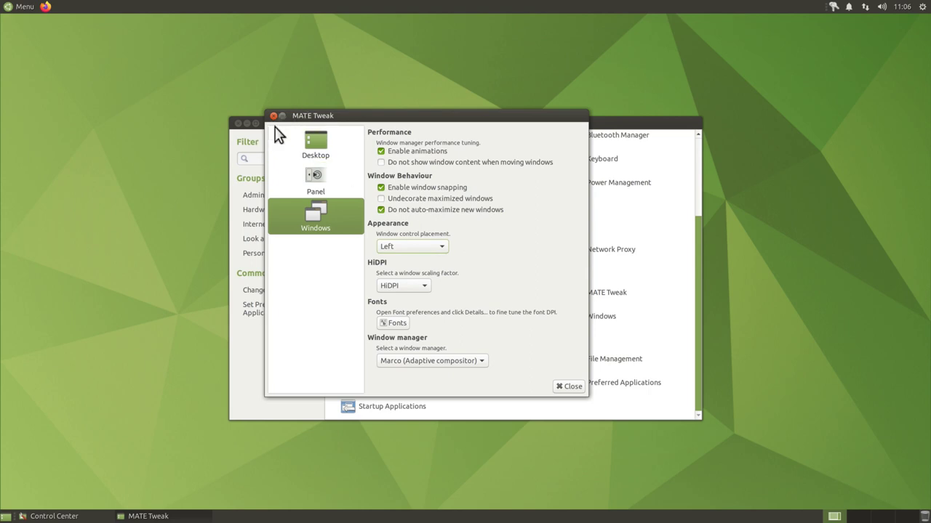
{"action": "left_click", "coordinate": [417, 245]}
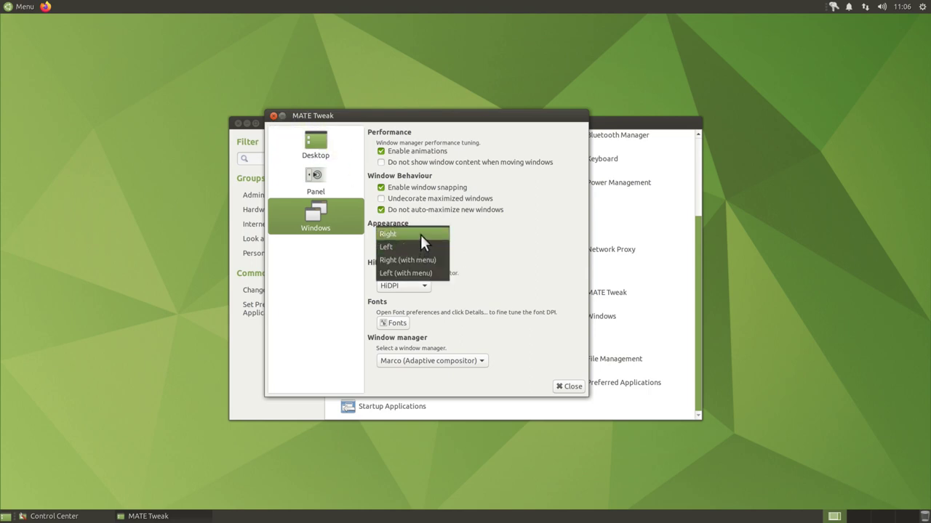
{"action": "left_click", "coordinate": [420, 235]}
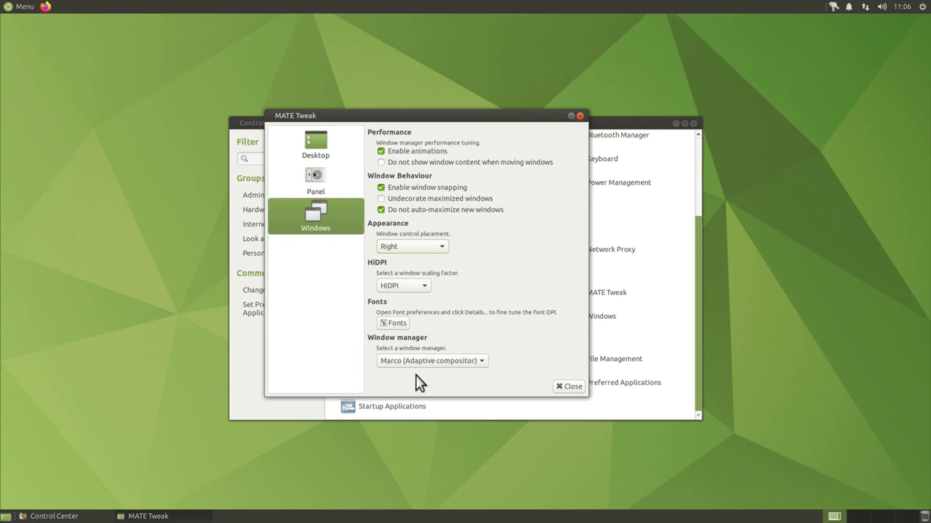
Check the window manager choices, keep Marco (Adaptive compositor), and close MATE Tweak and the Control Center
{"action": "left_click", "coordinate": [482, 362]}
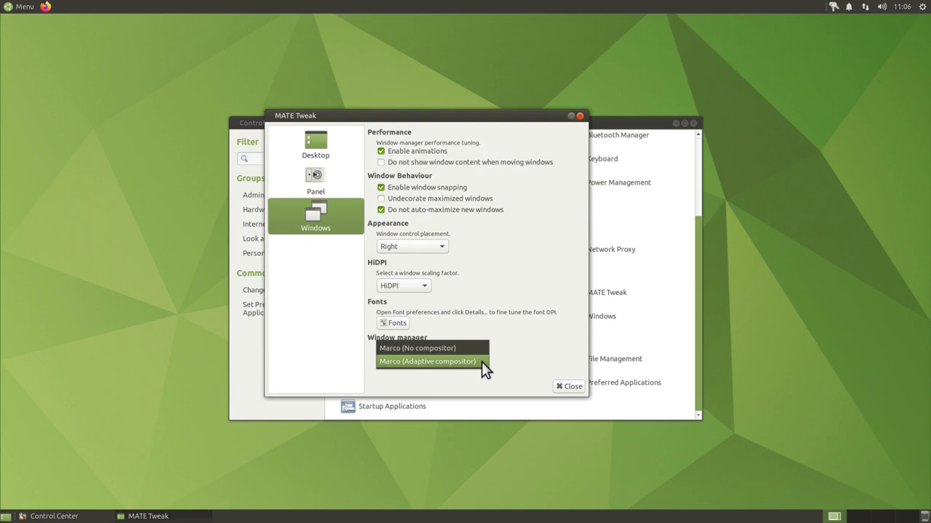
{"action": "left_click", "coordinate": [481, 361]}
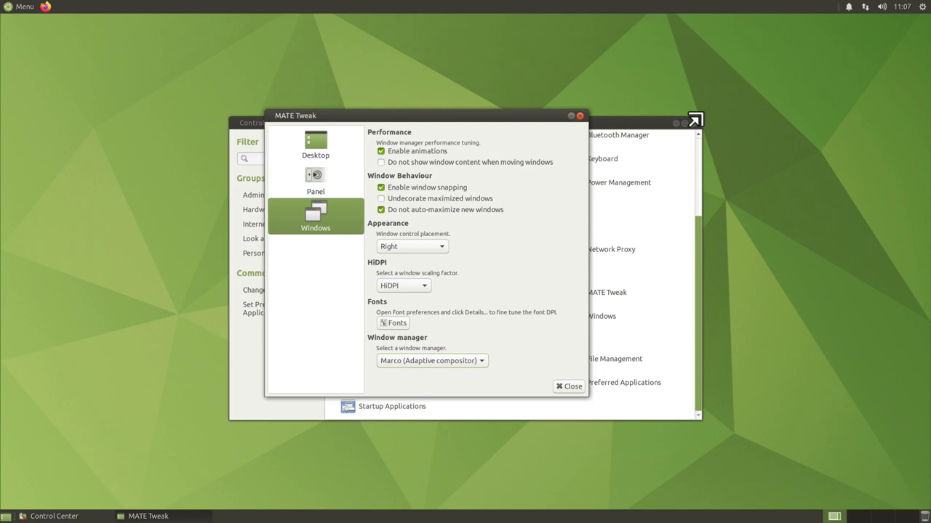
{"action": "left_click", "coordinate": [573, 387]}
{"action": "left_click", "coordinate": [693, 124]}
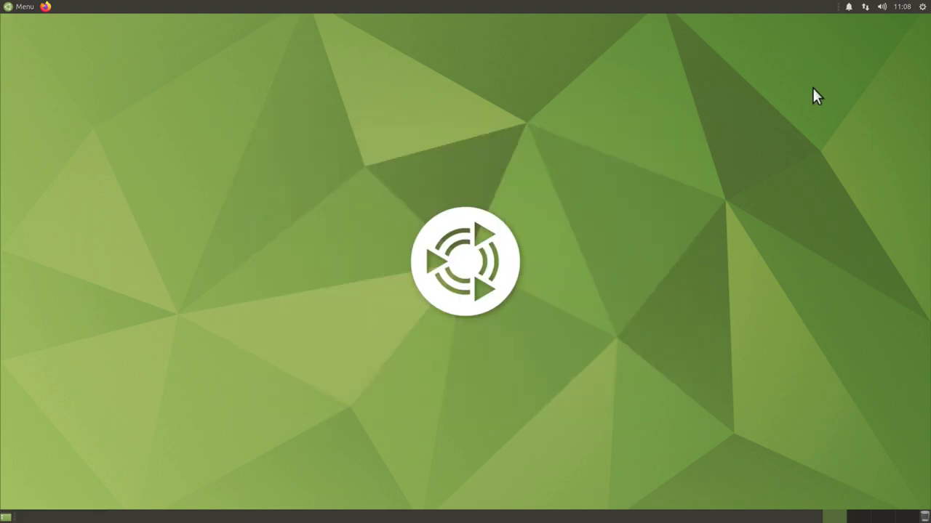
Review the notification indicator's settings, including the list of applications whose notifications are discarded, and close them
{"action": "left_click", "coordinate": [849, 8]}
{"action": "left_click", "coordinate": [853, 33]}
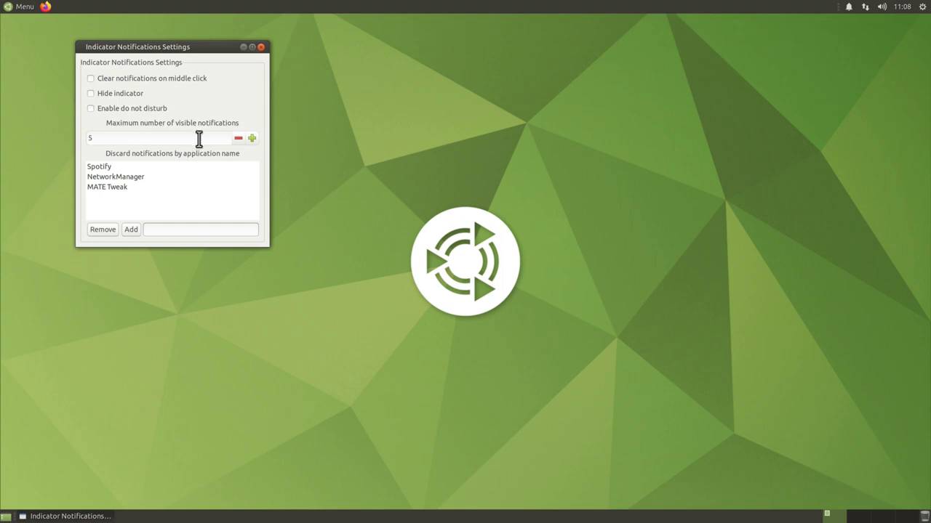
{"action": "left_click", "coordinate": [160, 186]}
{"action": "left_click", "coordinate": [261, 48]}
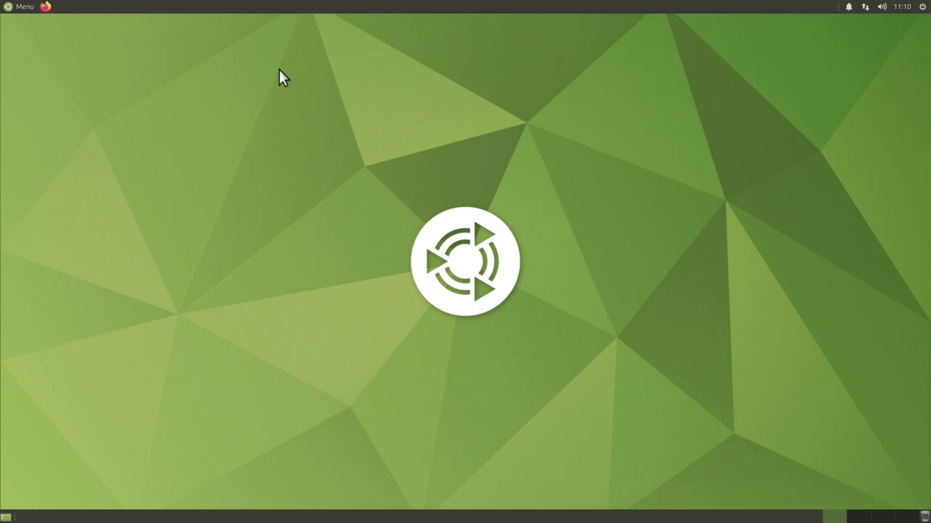
Review the general and background properties of the bottom panel, and close them
{"action": "right_click", "coordinate": [361, 517]}
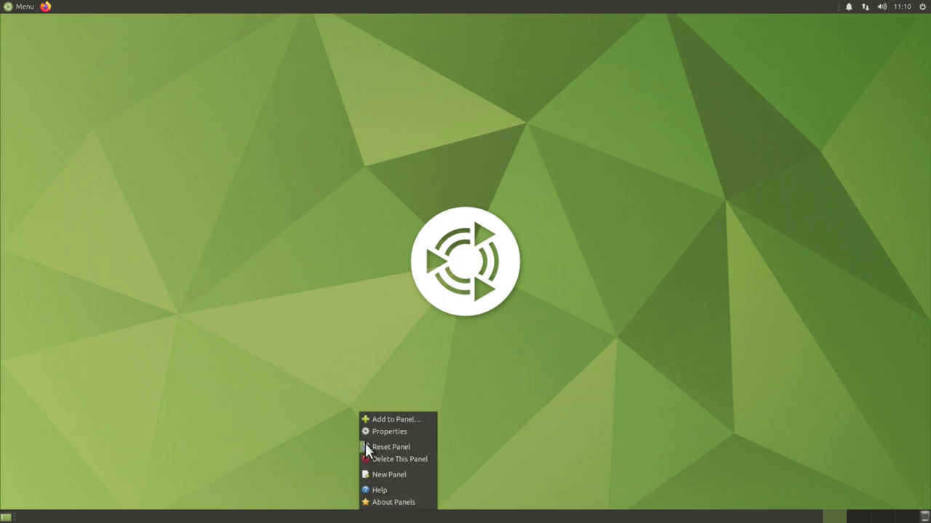
{"action": "left_click", "coordinate": [400, 432]}
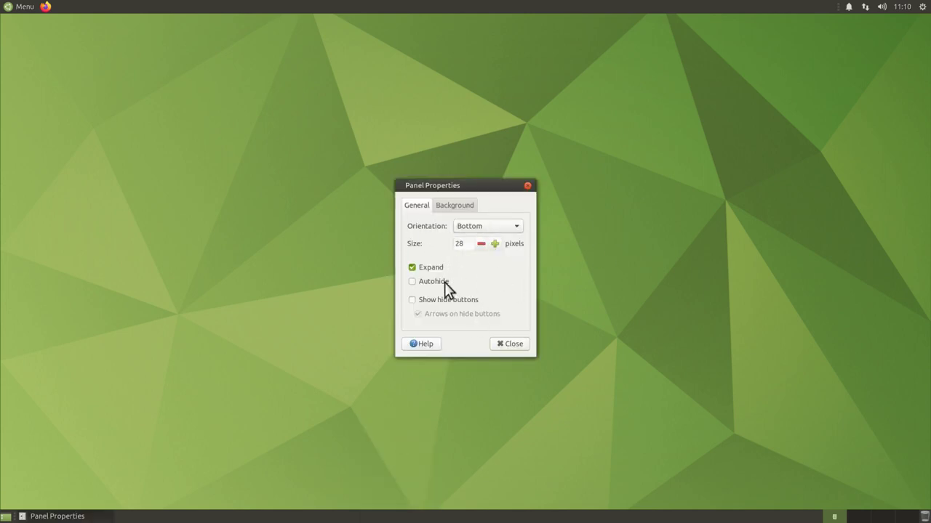
{"action": "left_click", "coordinate": [463, 207]}
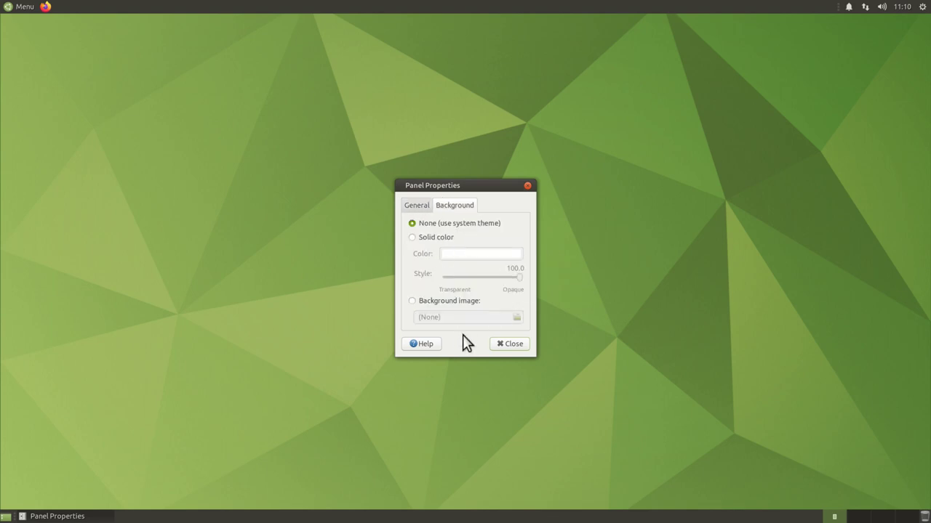
{"action": "left_click", "coordinate": [492, 343]}
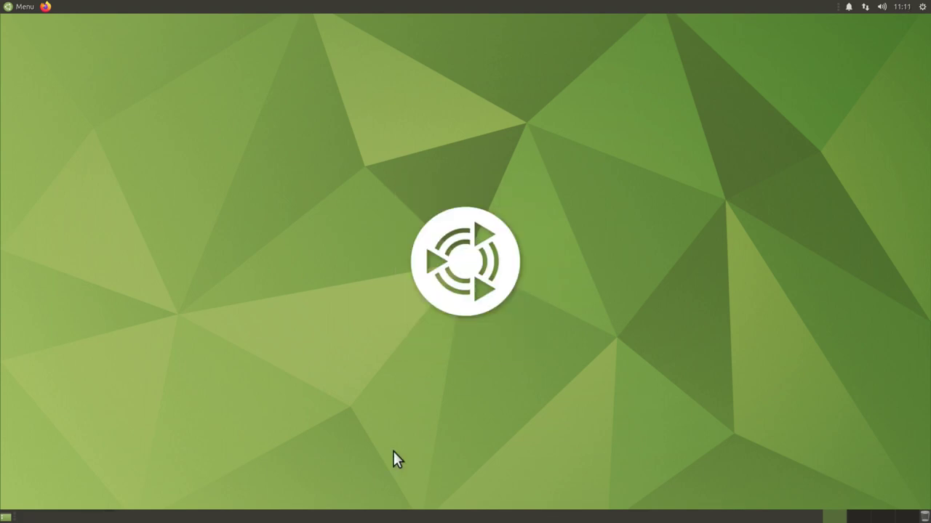
Find the Lock Screen item with the search "lock", add it to the bottom panel, and move it closer to the workspace switcher
{"action": "right_click", "coordinate": [417, 518]}
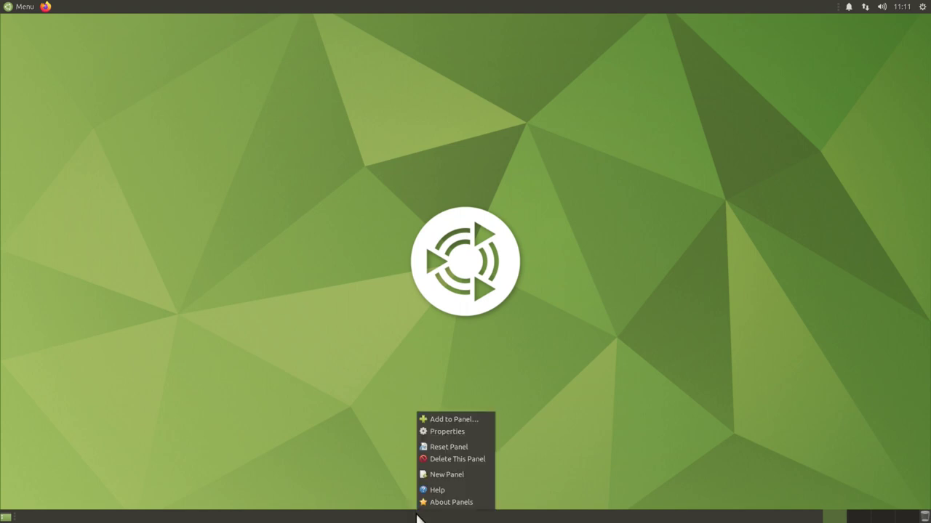
{"action": "left_click", "coordinate": [453, 419]}
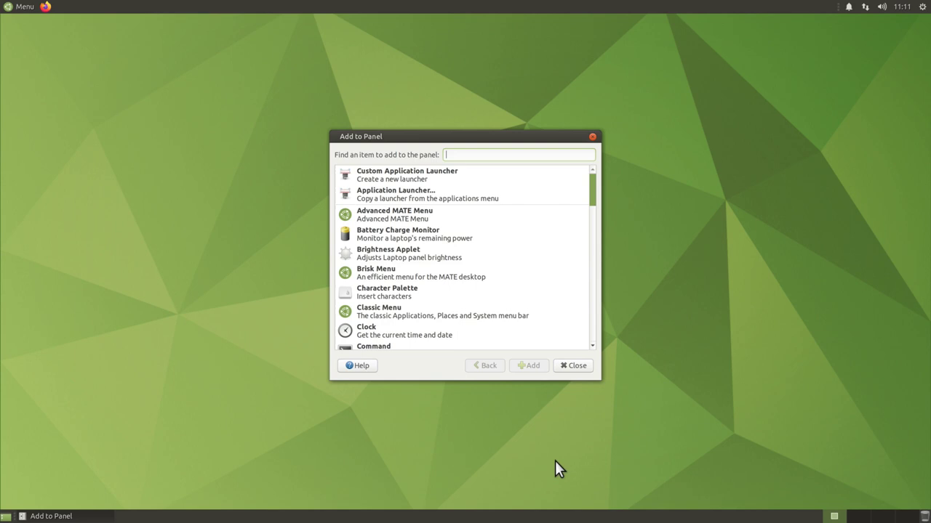
{"action": "type", "text": "lock"}
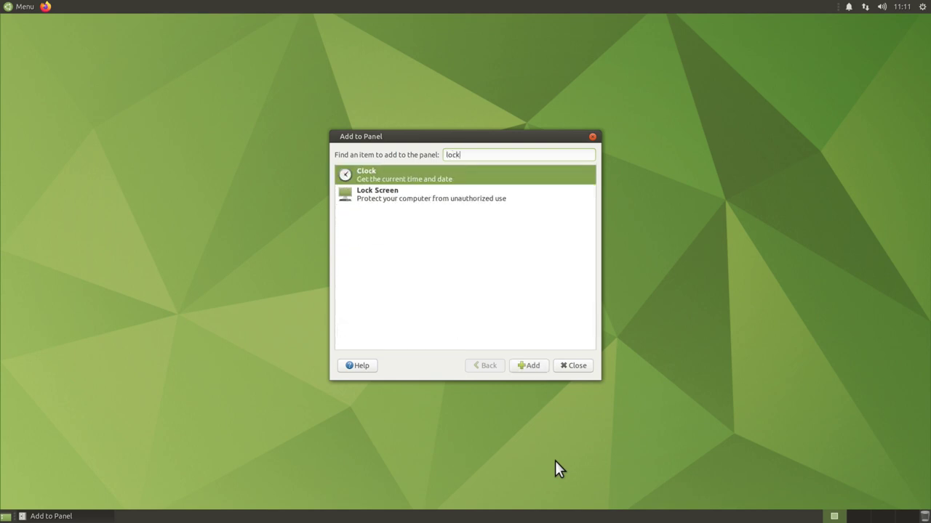
{"action": "left_click", "coordinate": [390, 202]}
{"action": "left_click", "coordinate": [528, 366]}
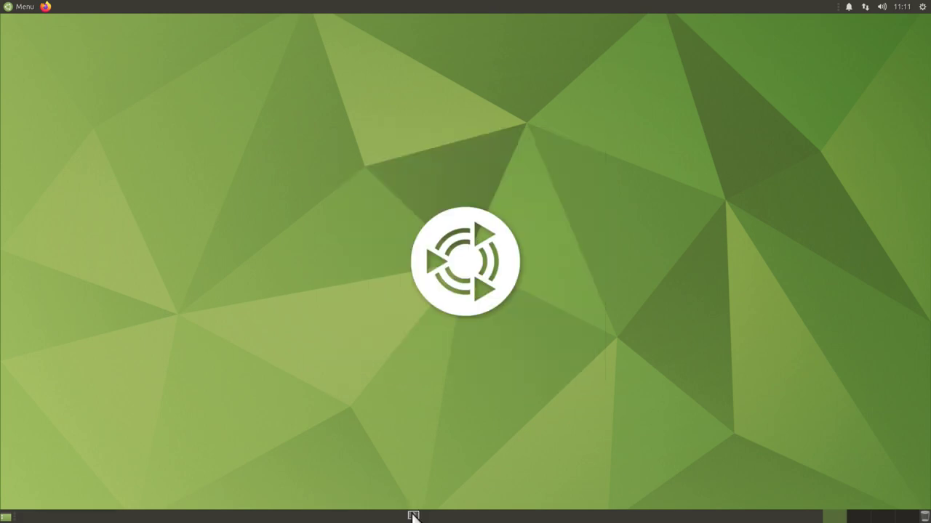
{"action": "left_click_drag", "start_coordinate": [730, 510], "coordinate": [767, 513]}
Lock the screen and save the message "I went shopping!" for the account owner from the unlock dialog
{"action": "left_click", "coordinate": [769, 515]}
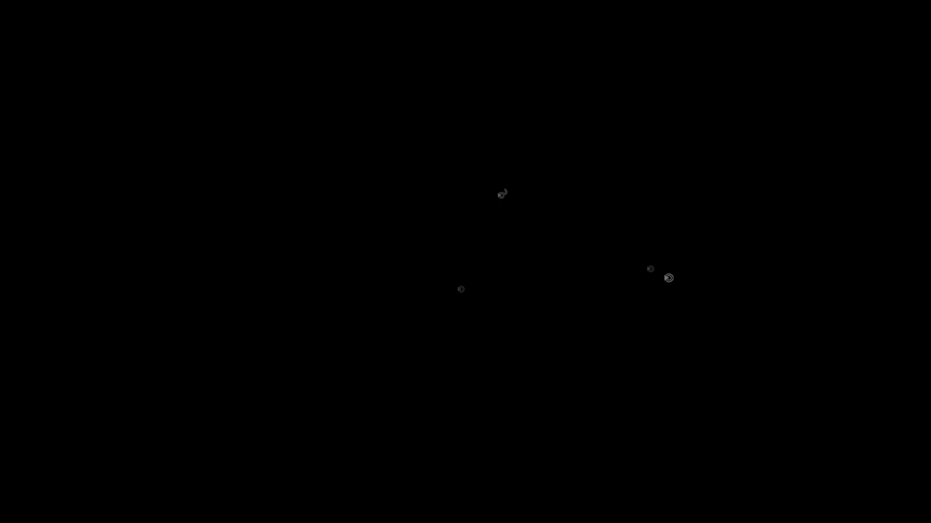
{"action": "mouse_move", "coordinate": [381, 275]}
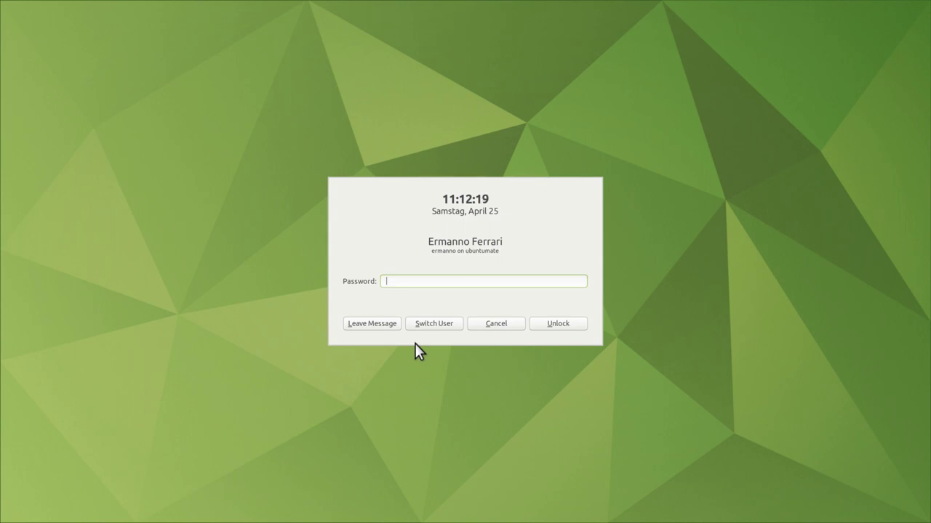
{"action": "left_click", "coordinate": [364, 322]}
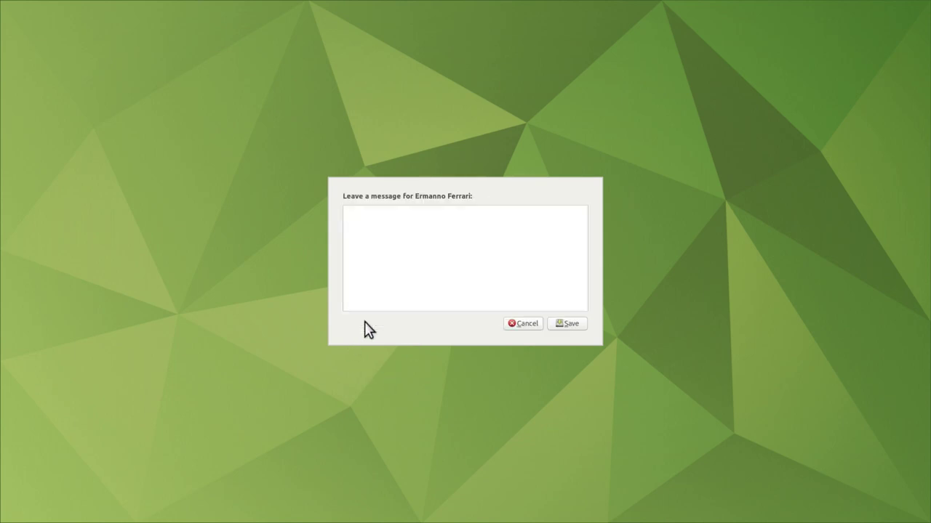
{"action": "type", "text": "I went shopping!"}
{"action": "left_click", "coordinate": [566, 324]}
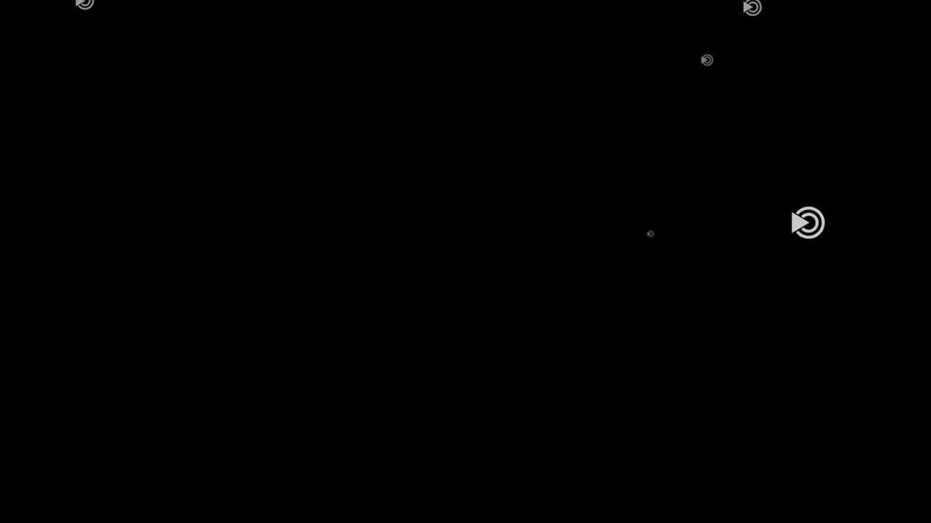
Unlock the screen with the account password and dismiss the "I went shopping!" notification
{"action": "mouse_move", "coordinate": [374, 208]}
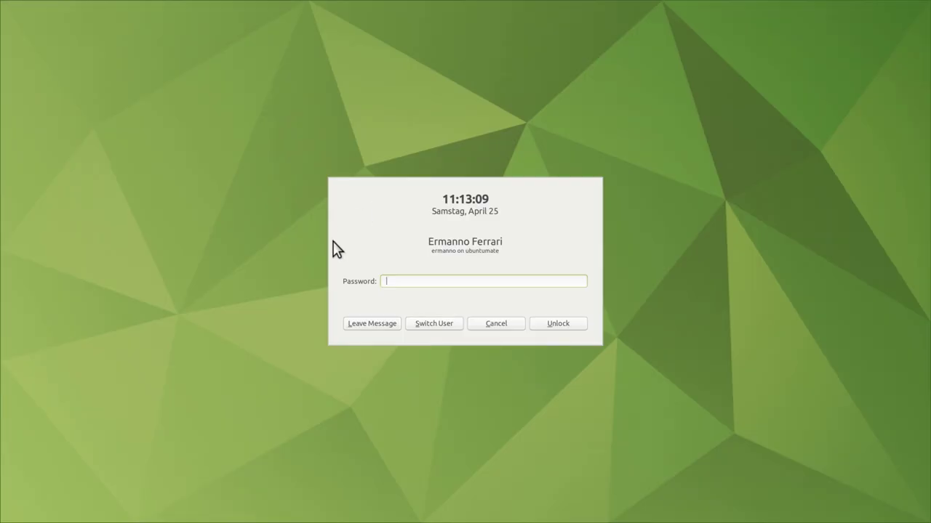
{"action": "type", "text": "•••••••••"}
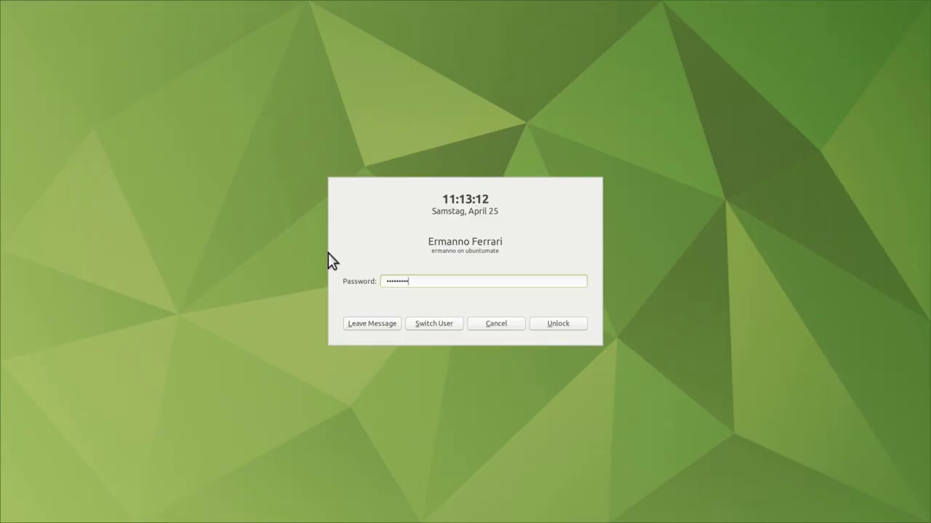
{"action": "key", "text": "Return"}
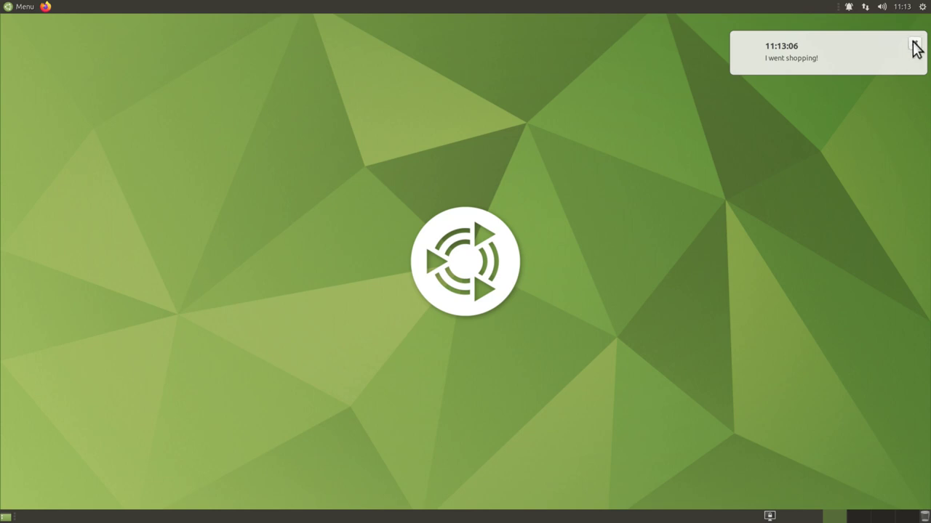
{"action": "left_click", "coordinate": [915, 43]}
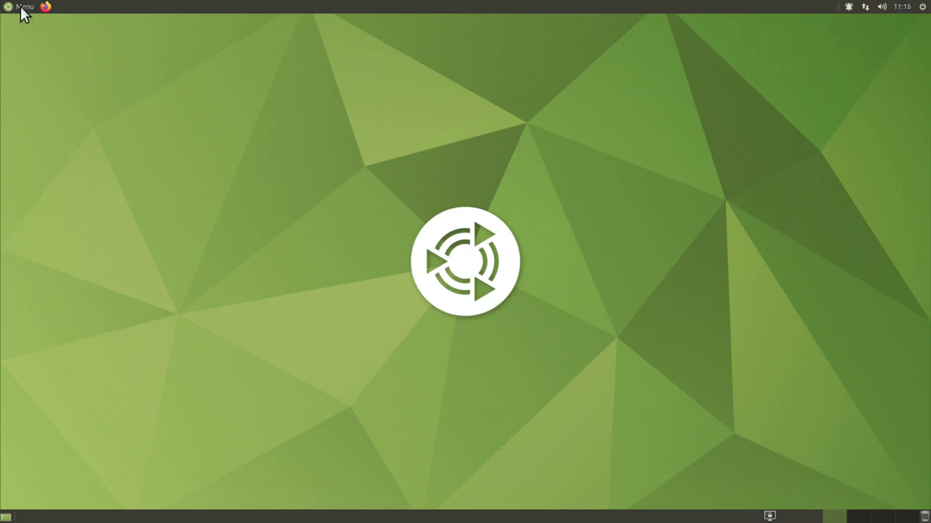
Find MATE Terminal with the search "ter" and open it
{"action": "left_click", "coordinate": [23, 9]}
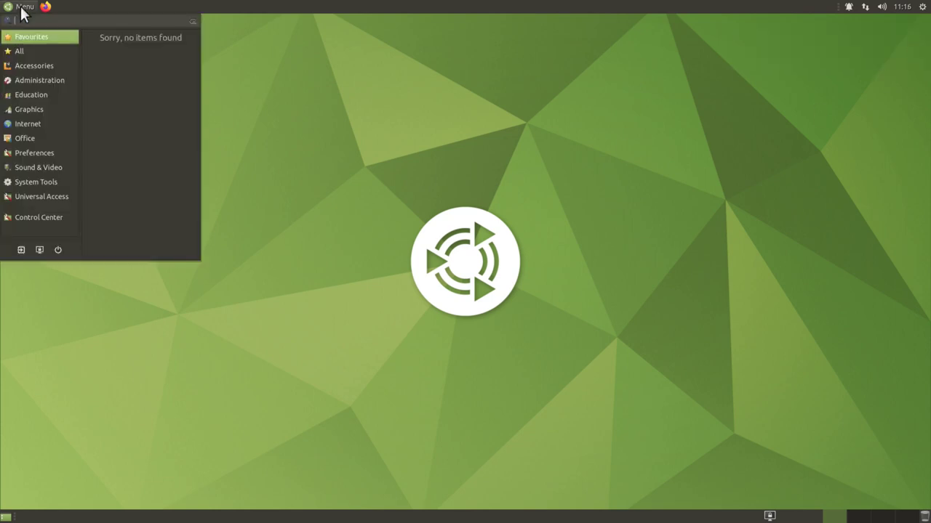
{"action": "type", "text": "ter"}
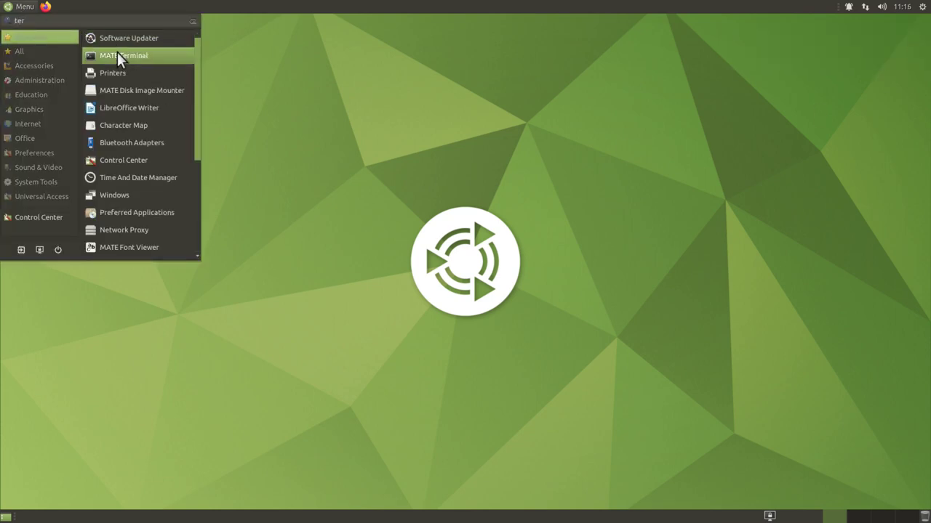
{"action": "left_click", "coordinate": [117, 55]}
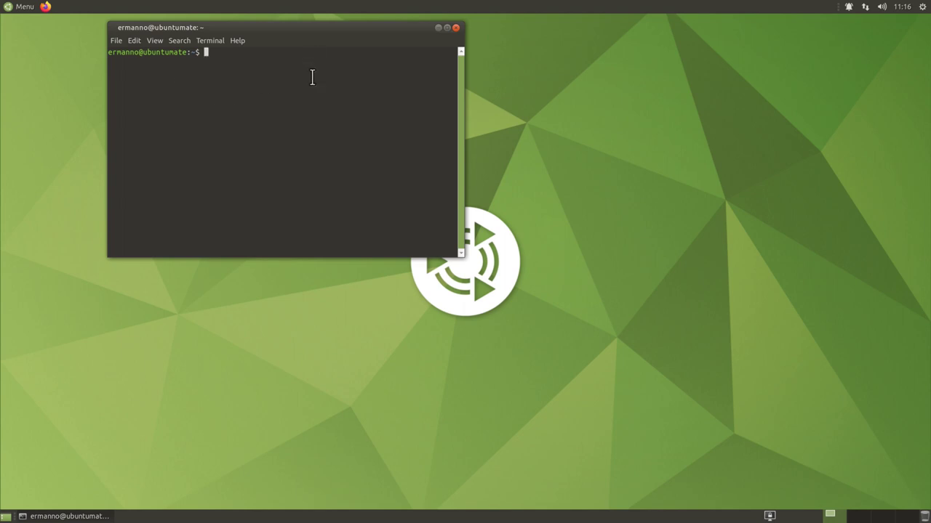
Enlarge the terminal text by three zoom levels, check the kernel release with "uname -r", and close the terminal
{"action": "key", "text": "ctrl+plus"}
{"action": "key", "text": "ctrl+plus"}
{"action": "key", "text": "ctrl+plus"}
{"action": "type", "text": "uname -r"}
{"action": "key", "text": "Return"}
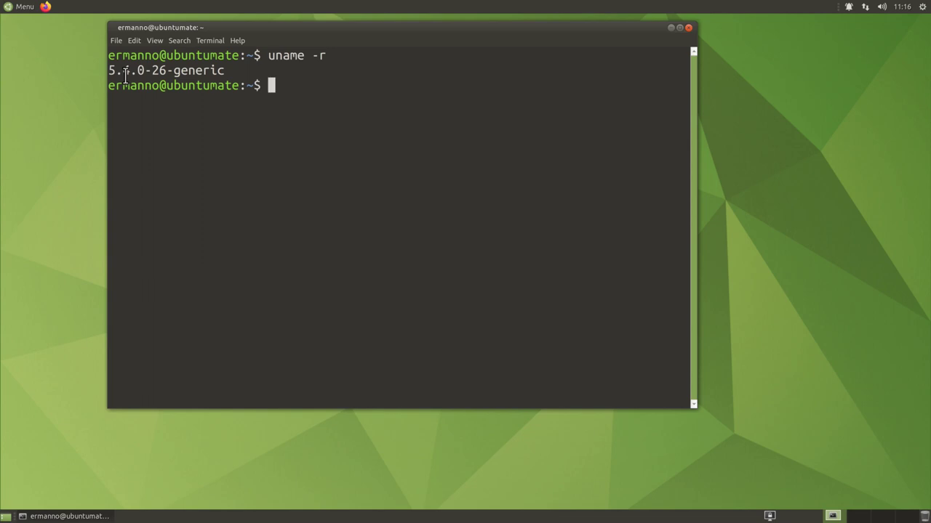
{"action": "left_click", "coordinate": [688, 29]}
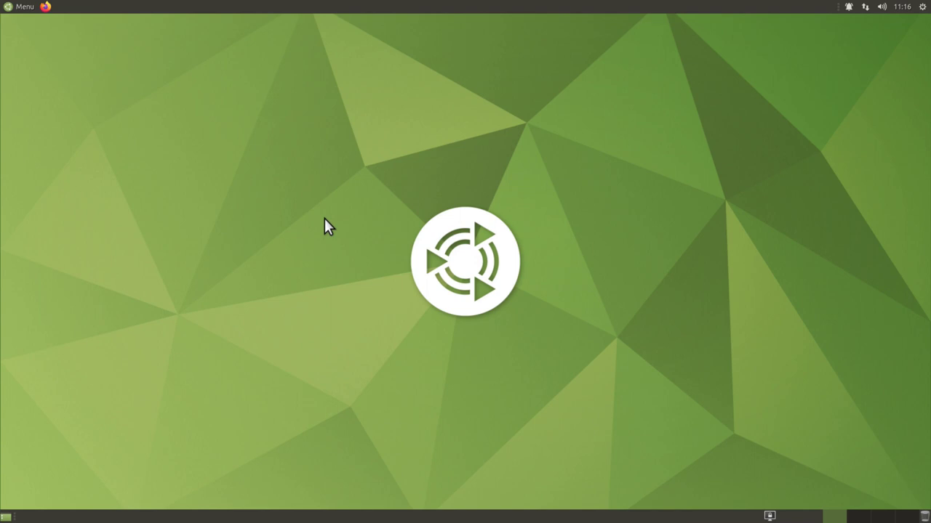